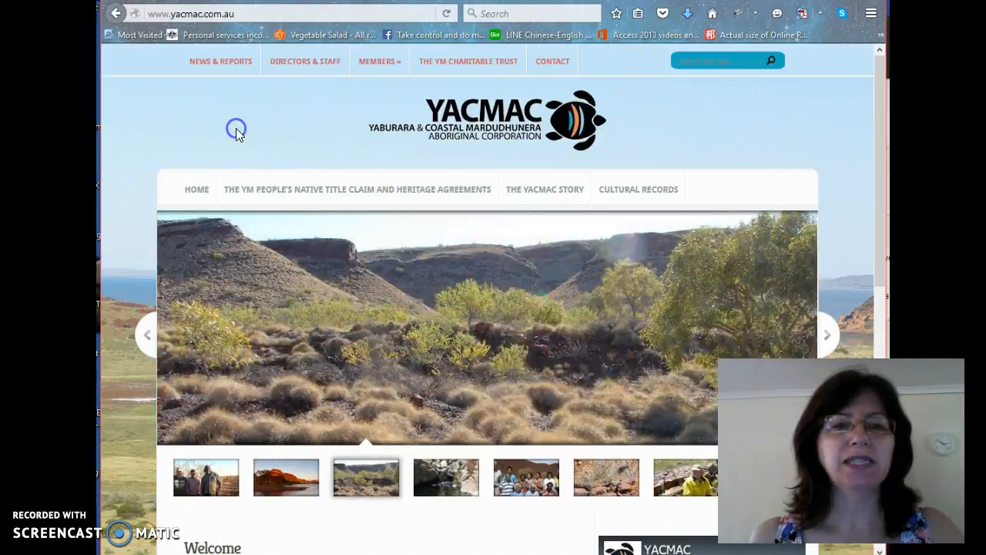
Step: Examine the YACMAC home page from its image slider down to the welcome text, Facebook feed and footer links
scroll(285, 135, "down", 3)
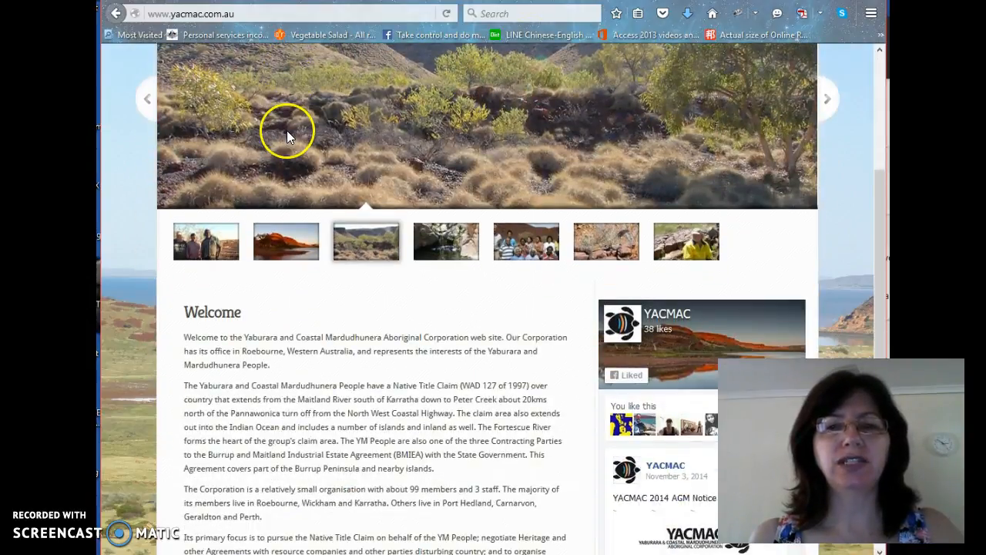
scroll(286, 132, "up", 3)
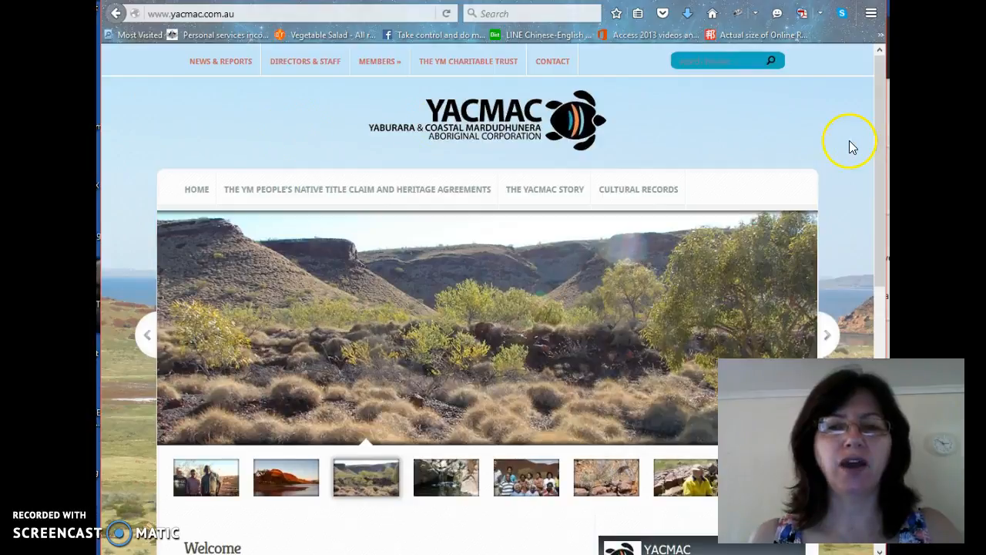
scroll(852, 139, "down", 7)
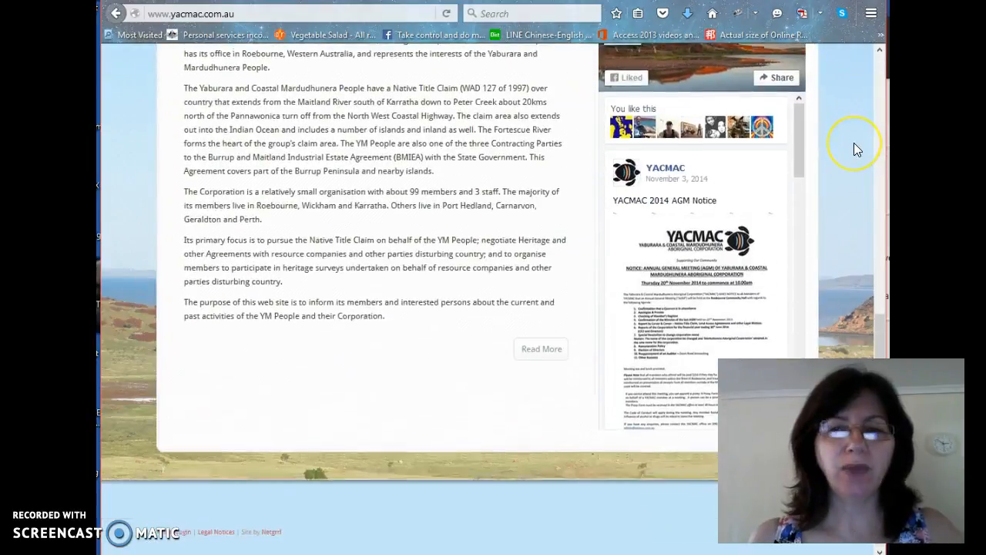
scroll(853, 144, "up", 7)
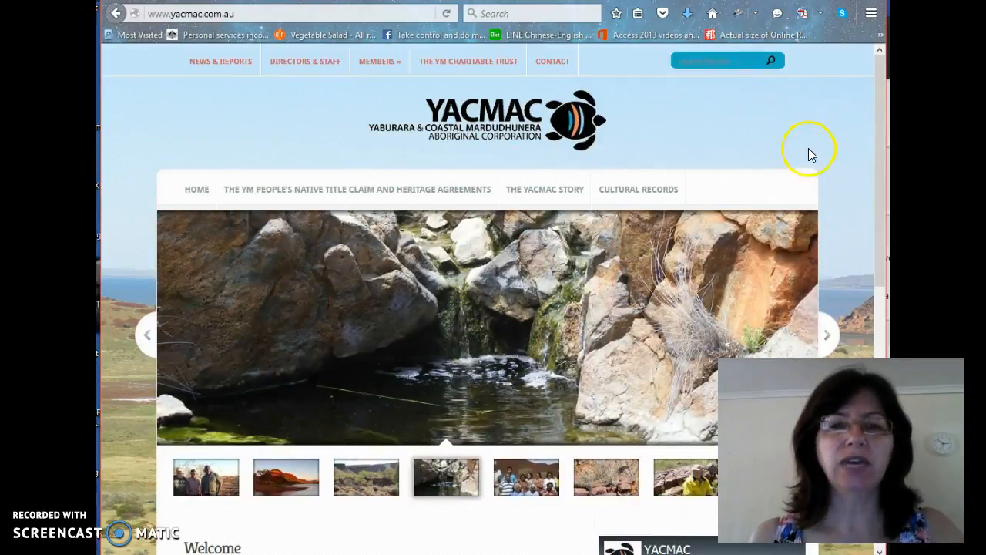
scroll(850, 136, "down", 4)
scroll(848, 135, "up", 4)
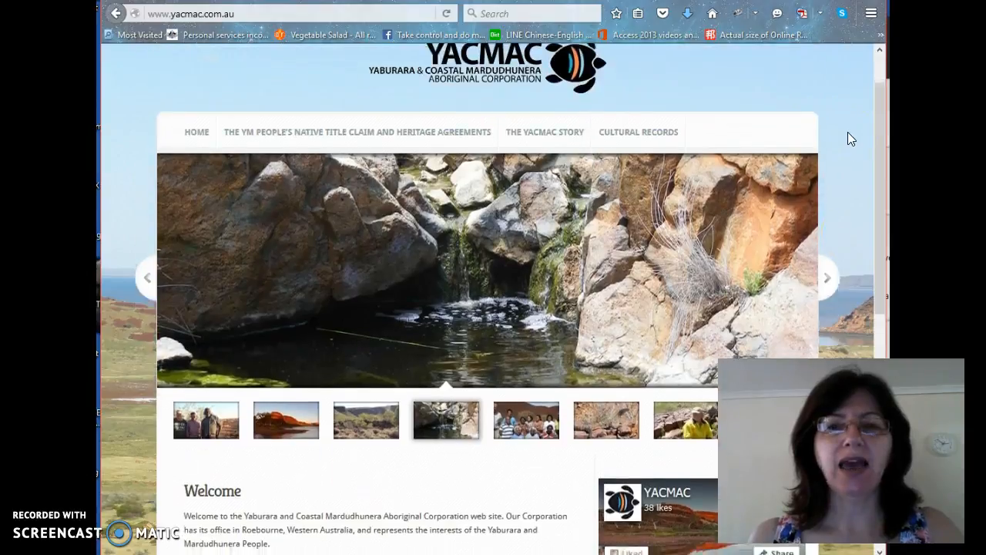
scroll(847, 133, "down", 7)
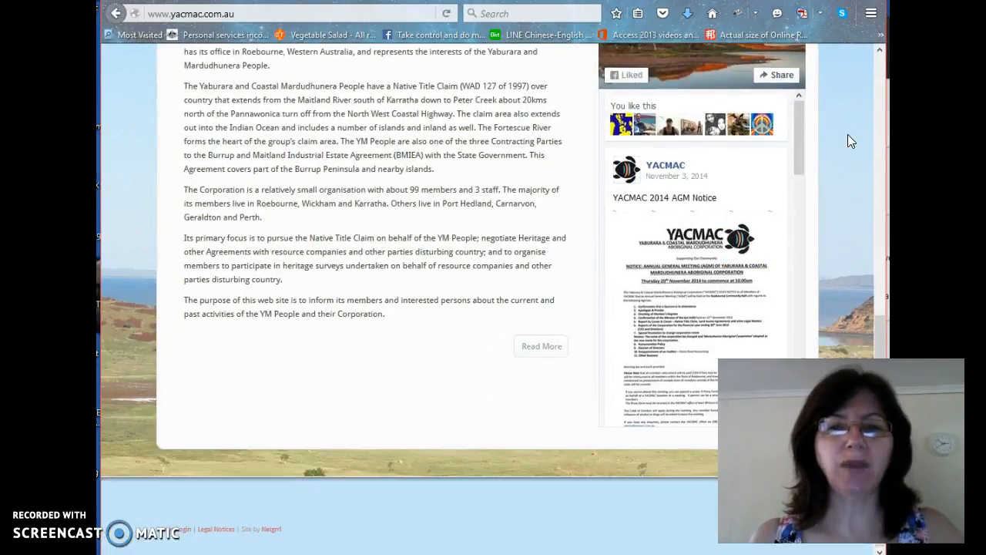
scroll(848, 134, "up", 8)
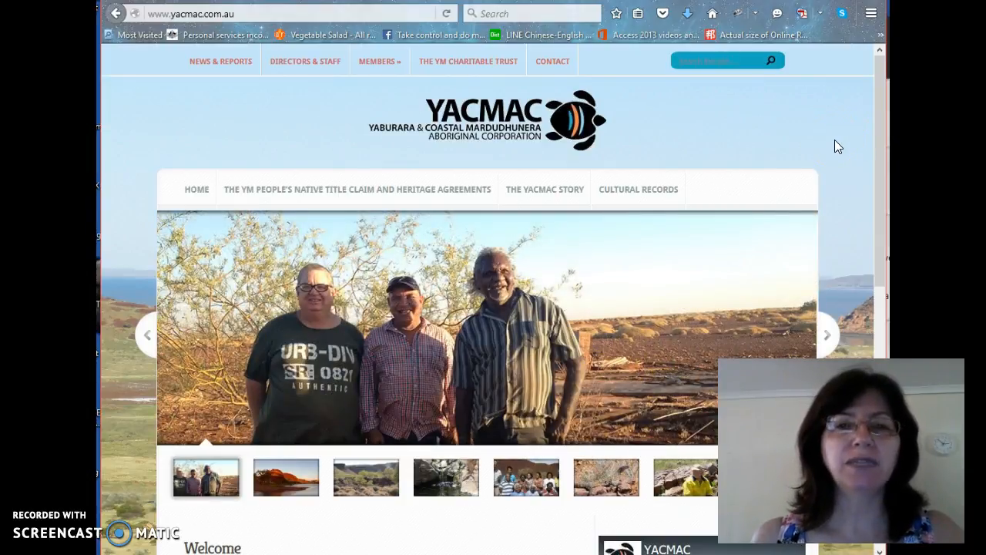
Step: Open the site's login page from the home page footer and fill in the saved account's username and password
scroll(837, 147, "down", 7)
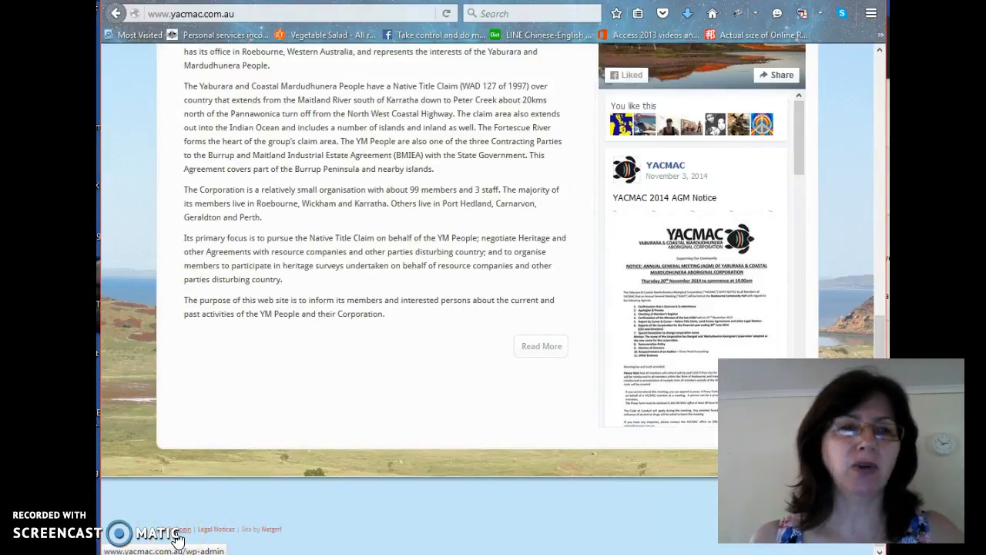
left_click(178, 537)
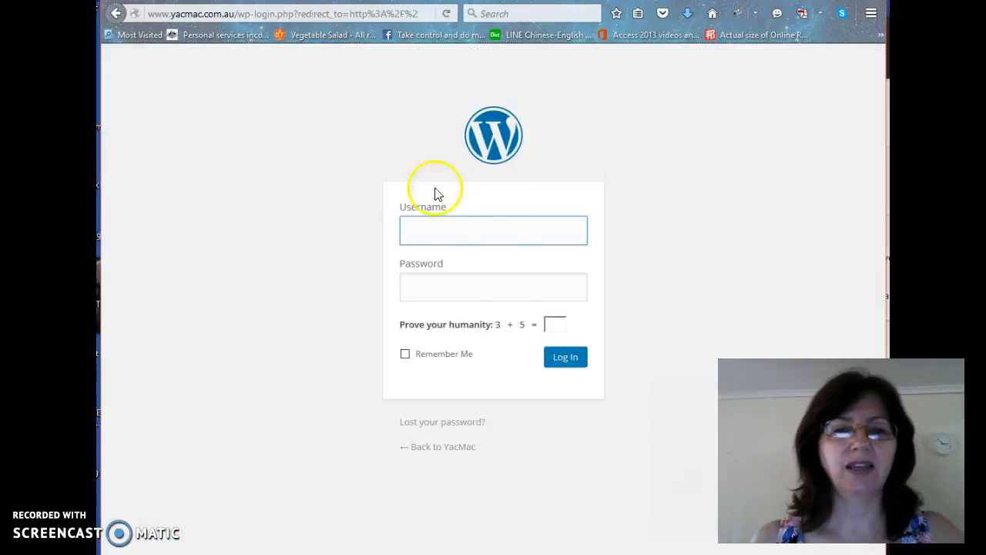
left_click(525, 232)
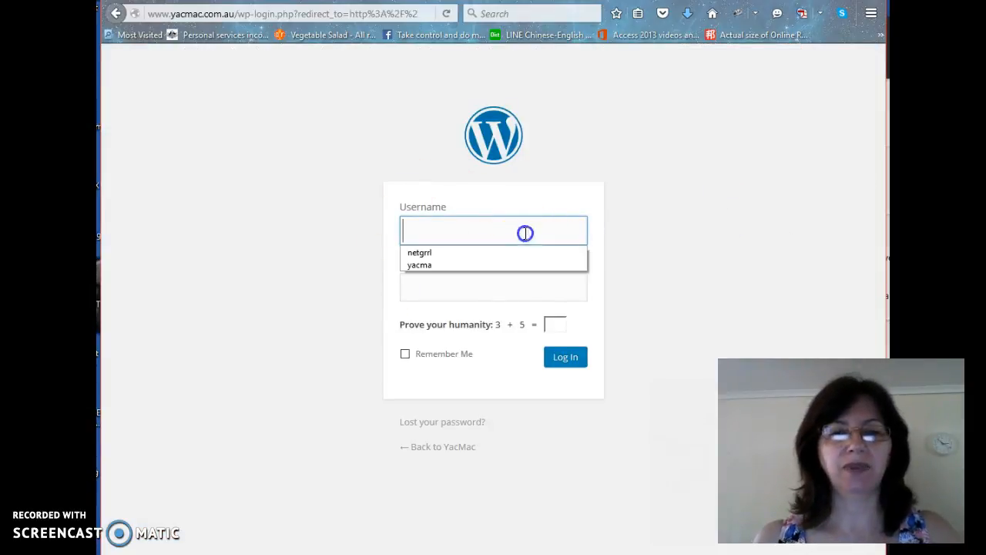
left_click(419, 264)
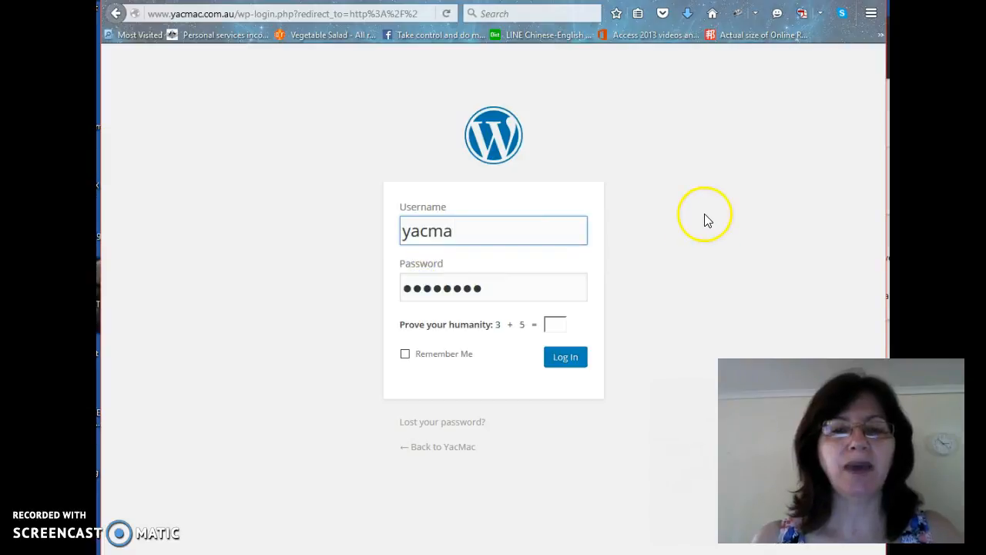
left_click(707, 219)
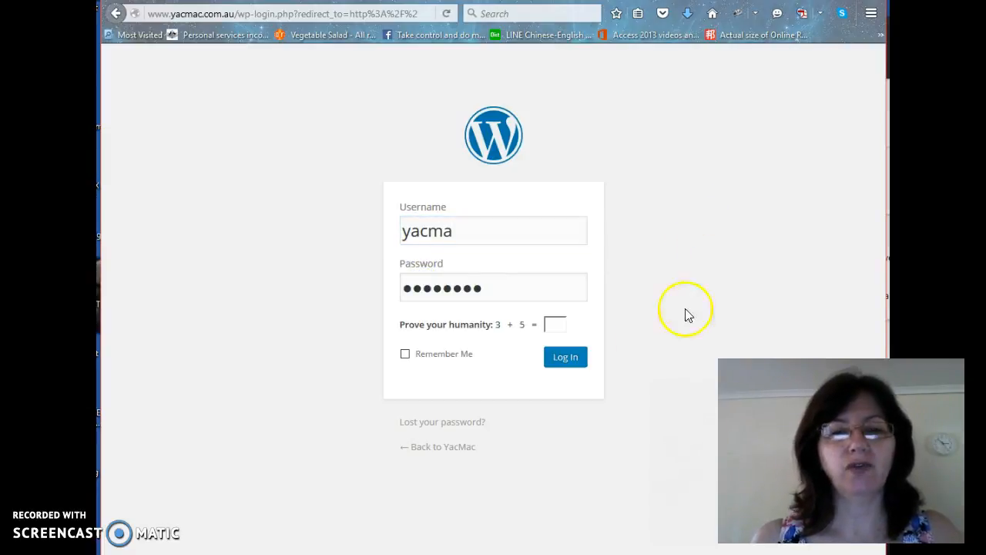
Step: Answer the humanity check with 8 and log in to the WordPress dashboard
left_click(557, 324)
type("8")
left_click(590, 350)
left_click(567, 359)
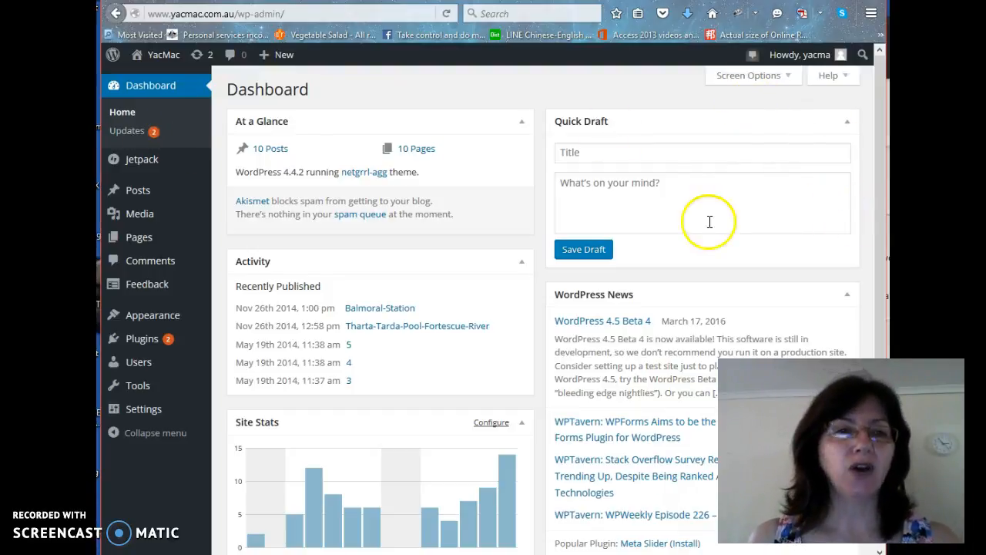
Step: Look over the dashboard's widgets and open Jetpack's Site Stats
scroll(830, 193, "down", 5)
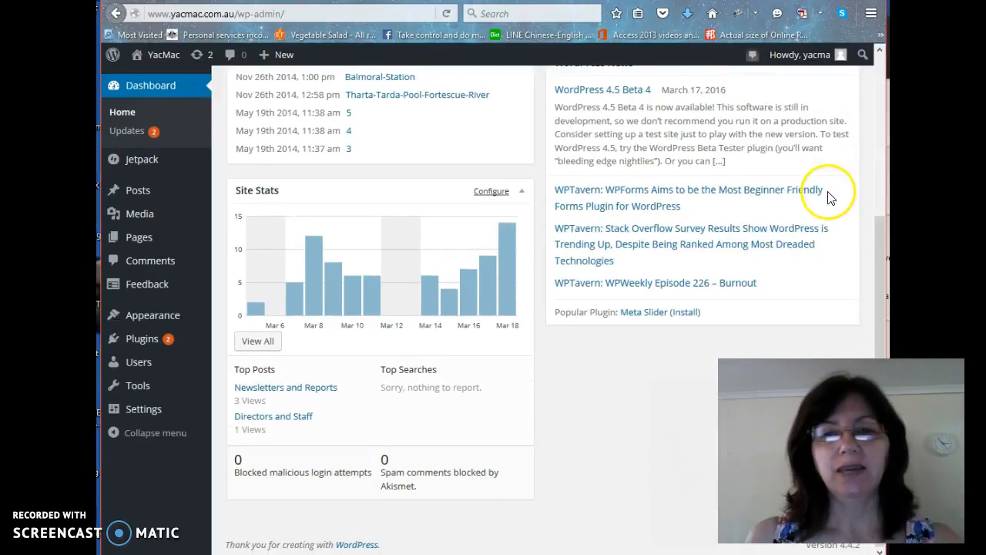
scroll(829, 196, "up", 5)
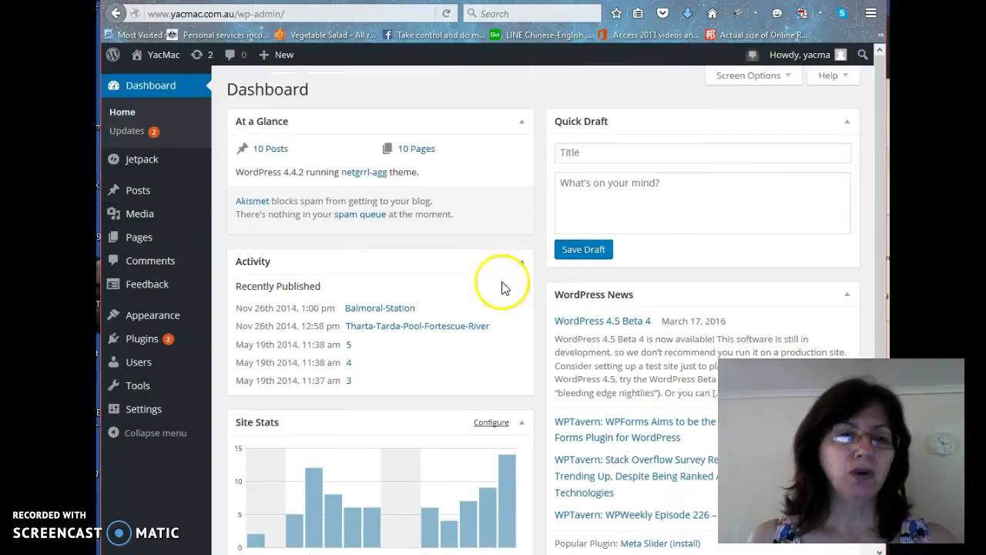
scroll(462, 170, "down", 3)
scroll(462, 169, "down", 1)
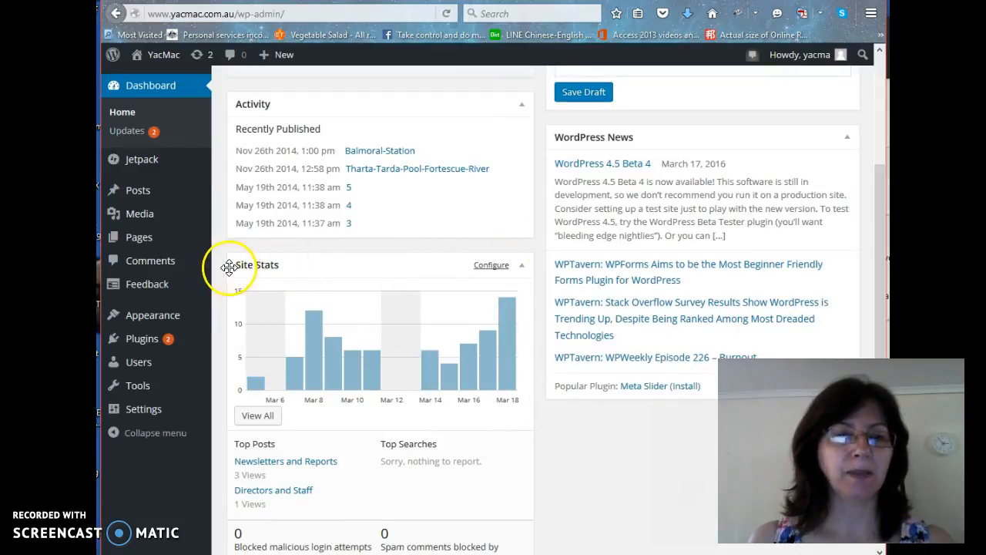
mouse_move(134, 162)
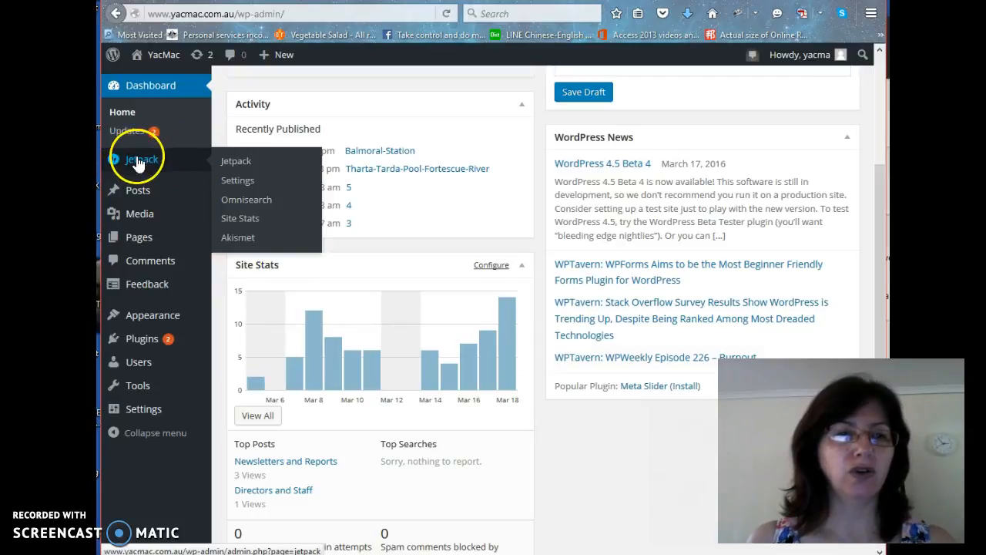
left_click(231, 220)
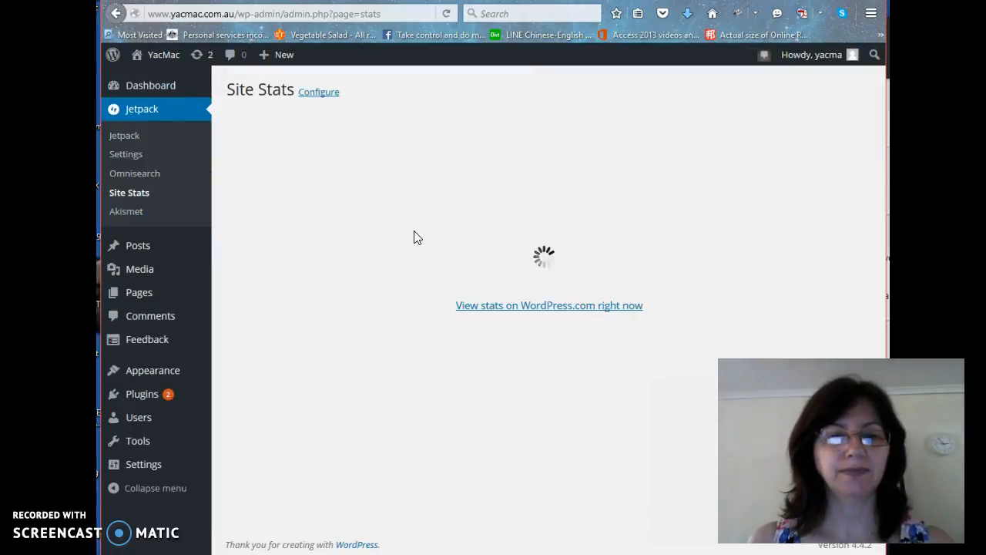
left_click(791, 275)
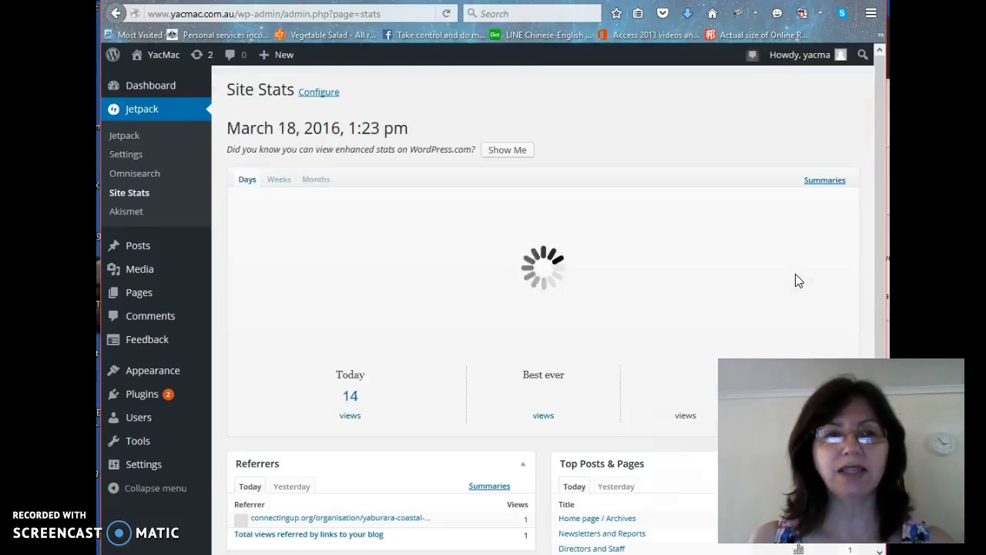
Step: Inspect the daily views graph in Site Stats, checking the last two days' bars
scroll(798, 280, "down", 2)
left_click(600, 248)
mouse_move(842, 221)
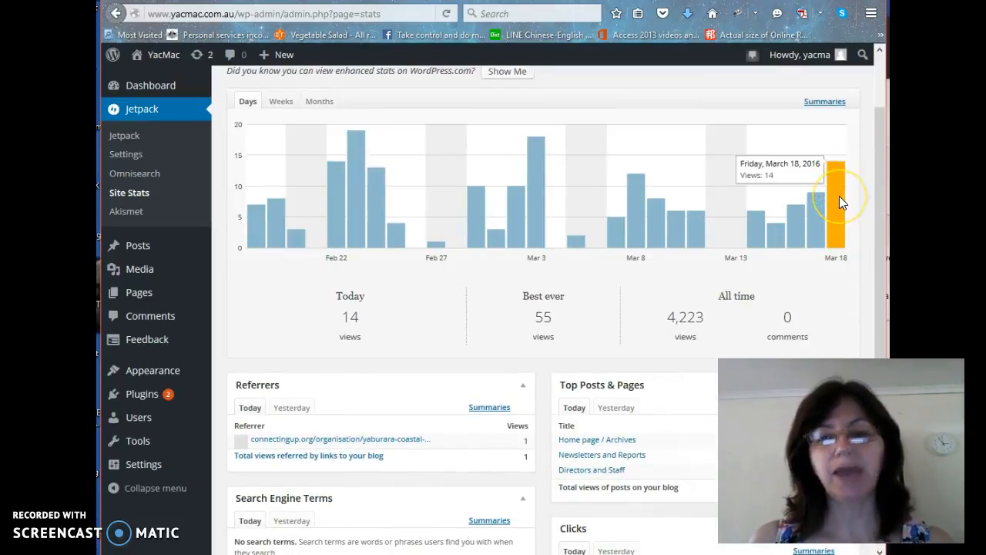
left_click(810, 222)
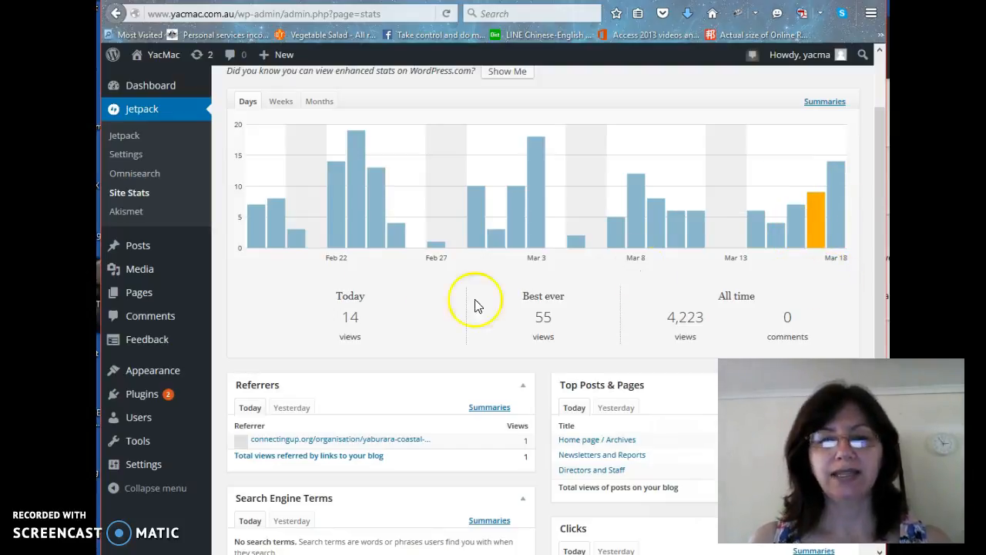
Step: Compare today's and yesterday's Search Engine Terms in Site Stats, leaving yesterday's terms displayed
scroll(716, 308, "down", 5)
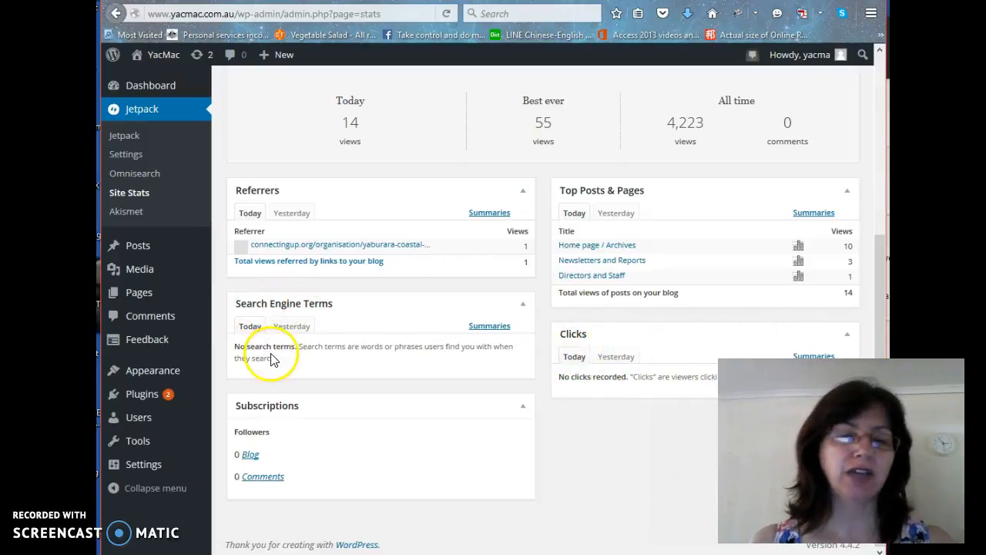
left_click(292, 323)
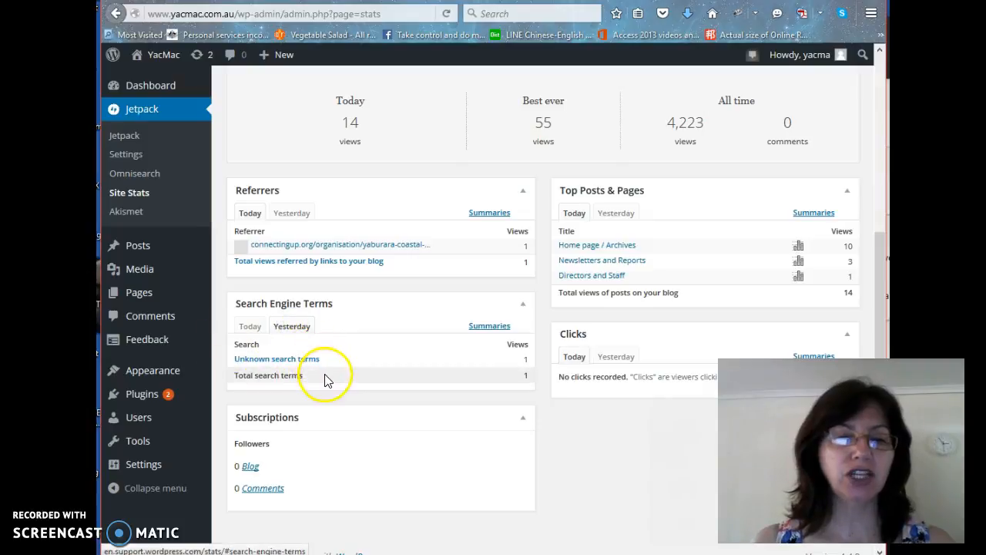
left_click(252, 329)
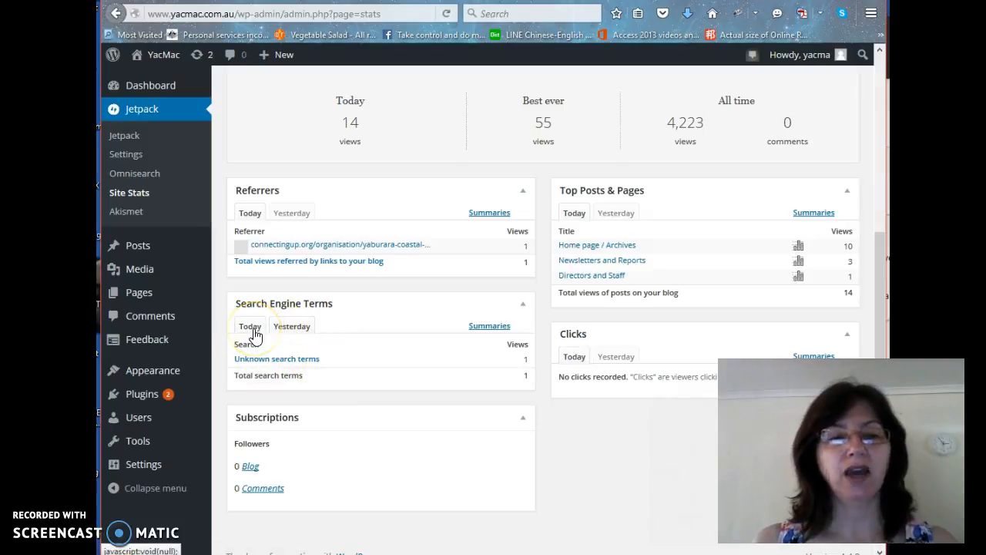
left_click(299, 327)
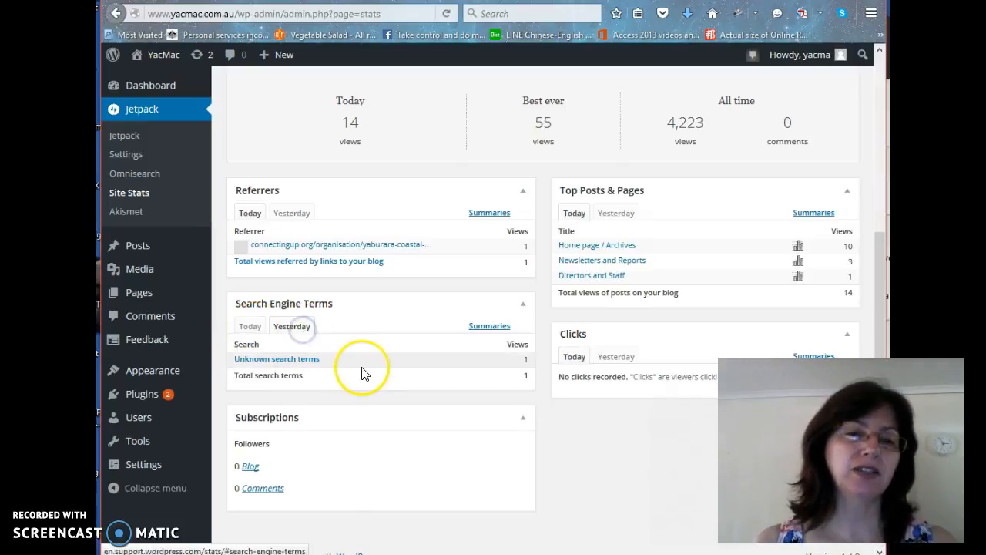
scroll(364, 374, "up", 4)
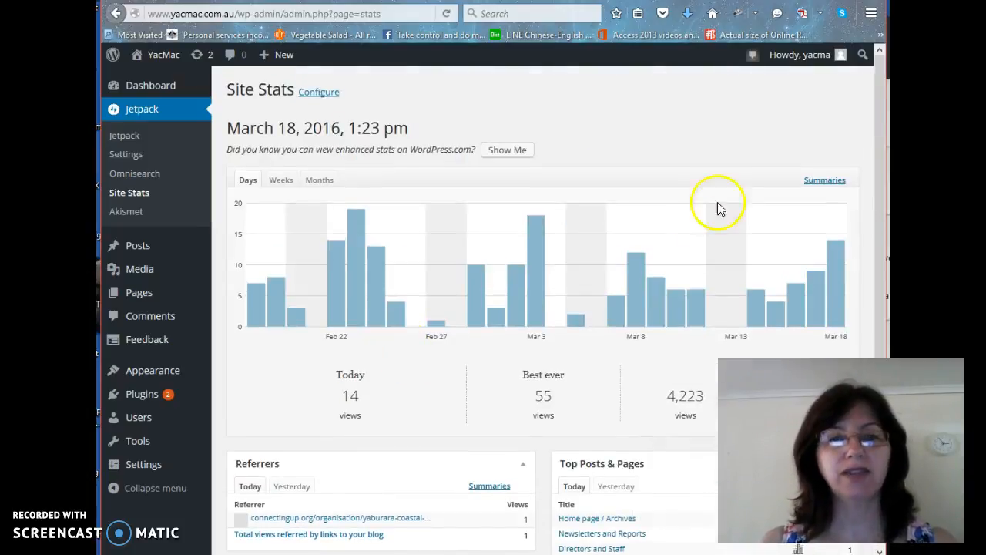
mouse_move(469, 305)
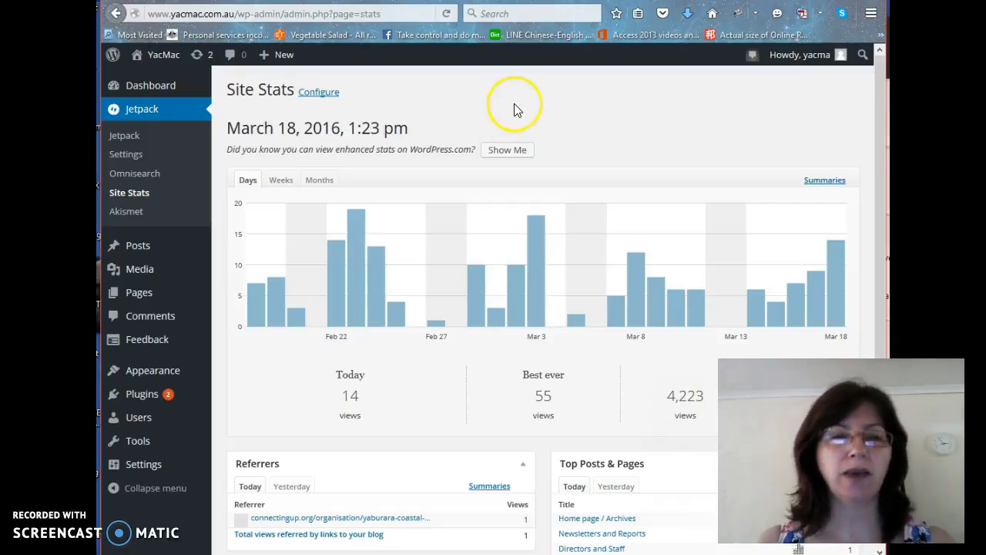
Step: Visit the live YacMac site while logged in and look through its home page
mouse_move(165, 65)
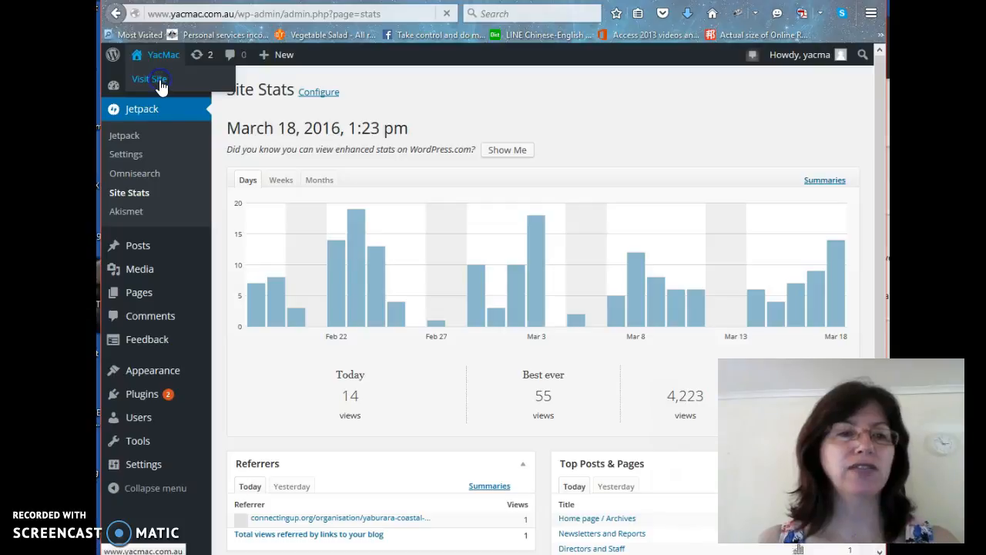
left_click(159, 80)
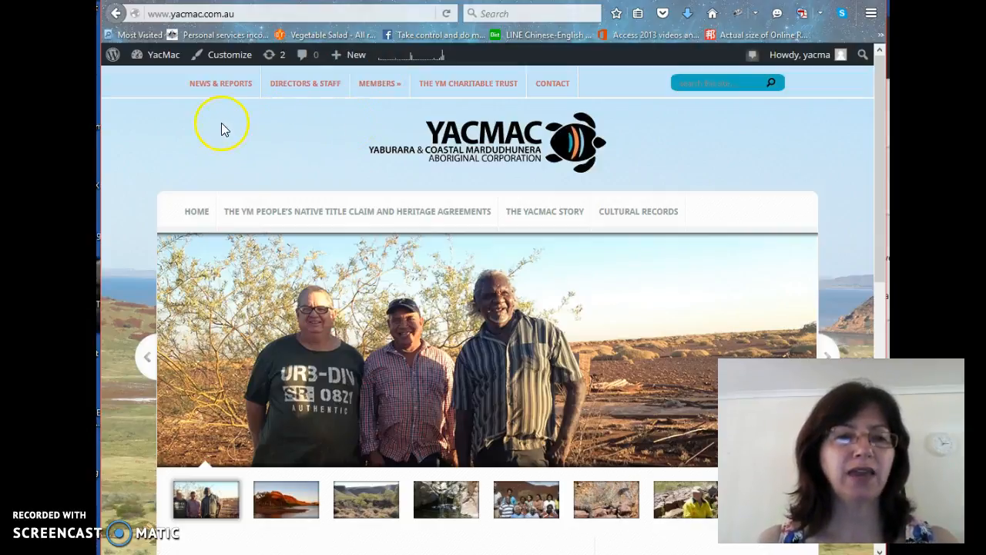
scroll(257, 139, "down", 7)
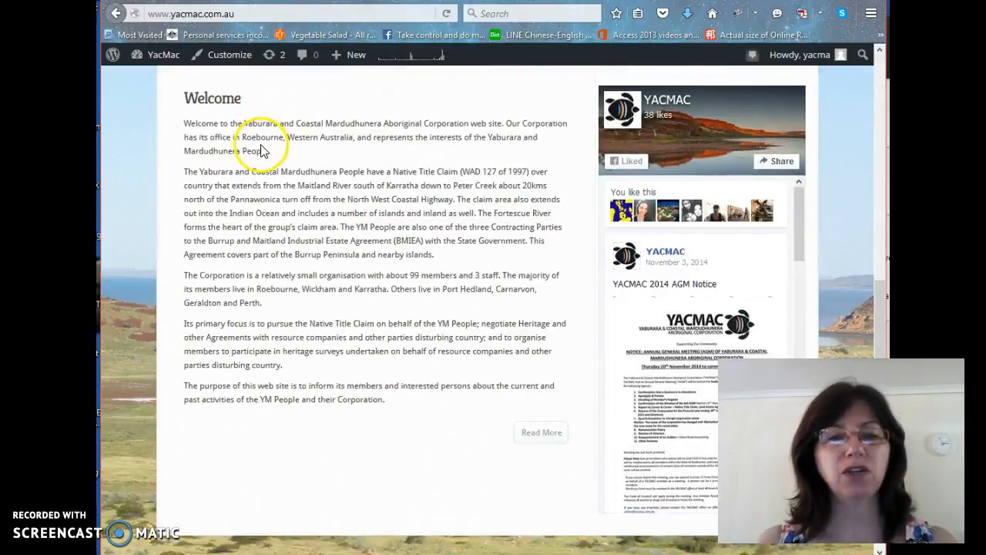
scroll(264, 148, "up", 7)
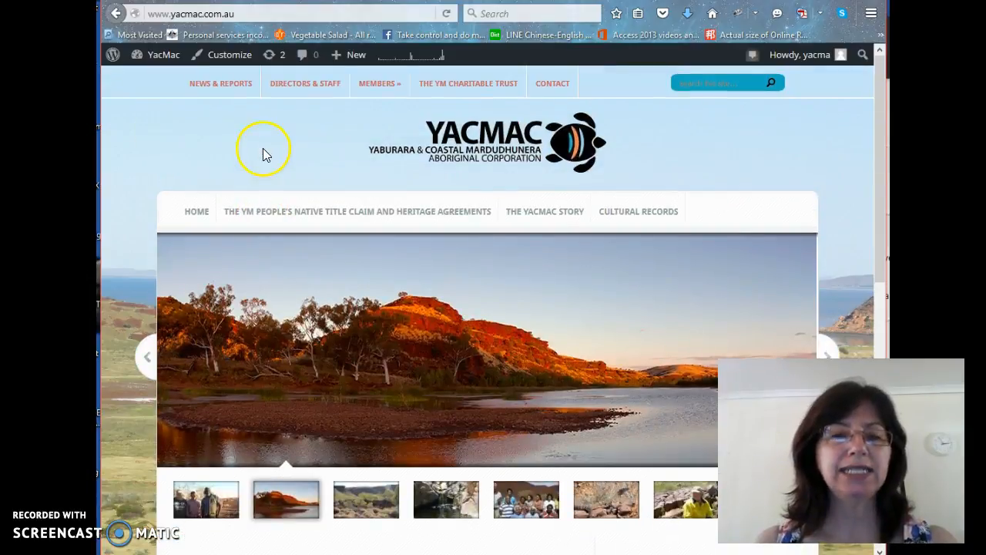
scroll(523, 208, "down", 4)
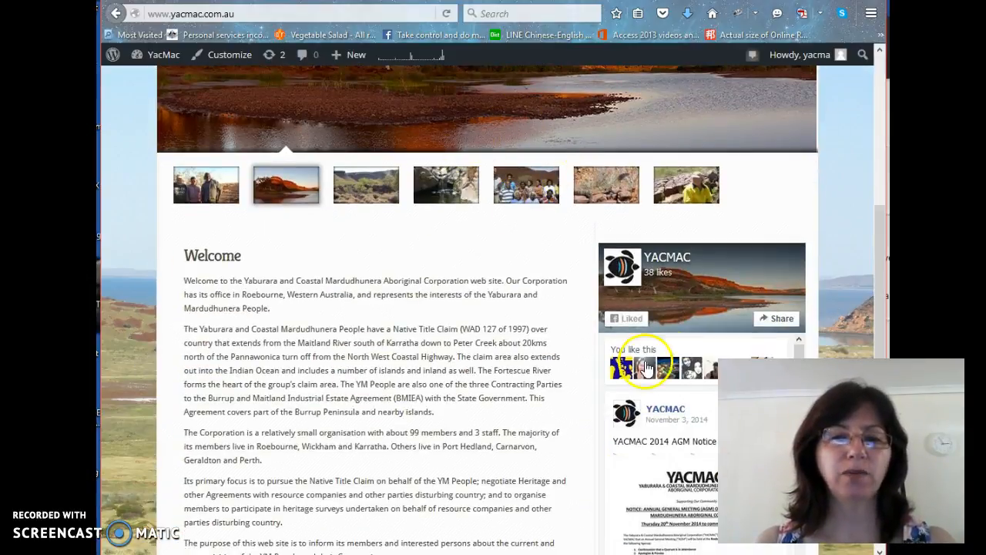
Step: Open the Newsletters and Reports page and read through its newsletter, annual report and financial statement sections
scroll(398, 178, "up", 4)
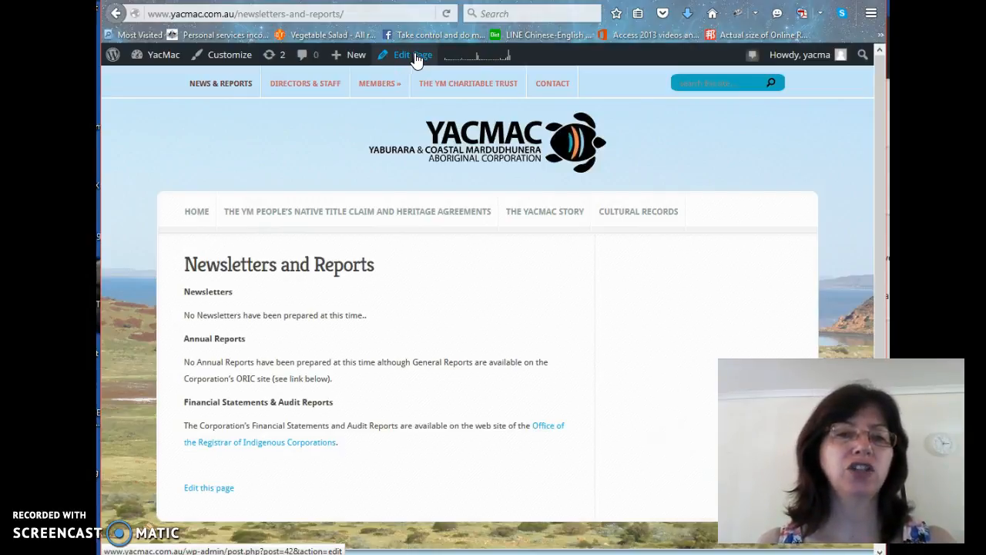
scroll(248, 351, "down", 2)
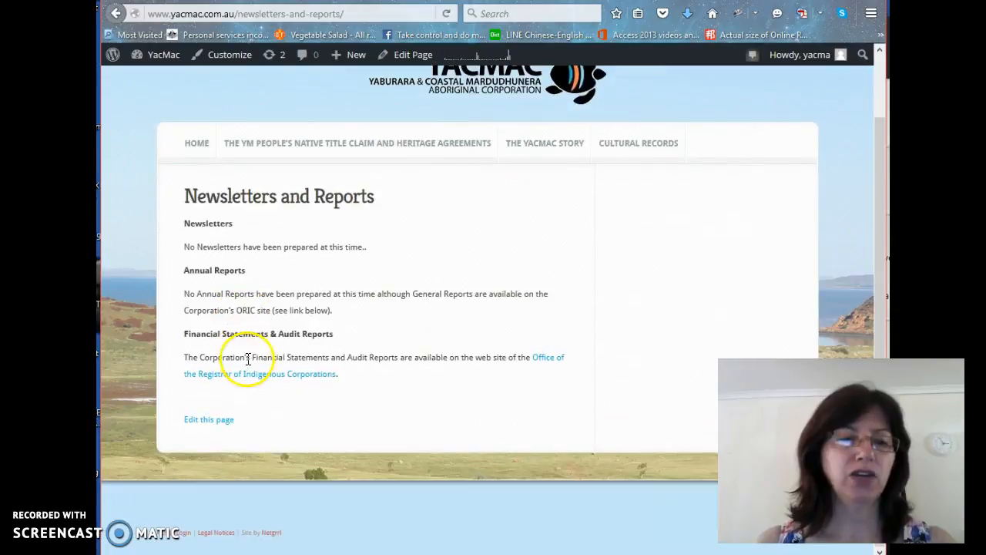
scroll(202, 517, "up", 2)
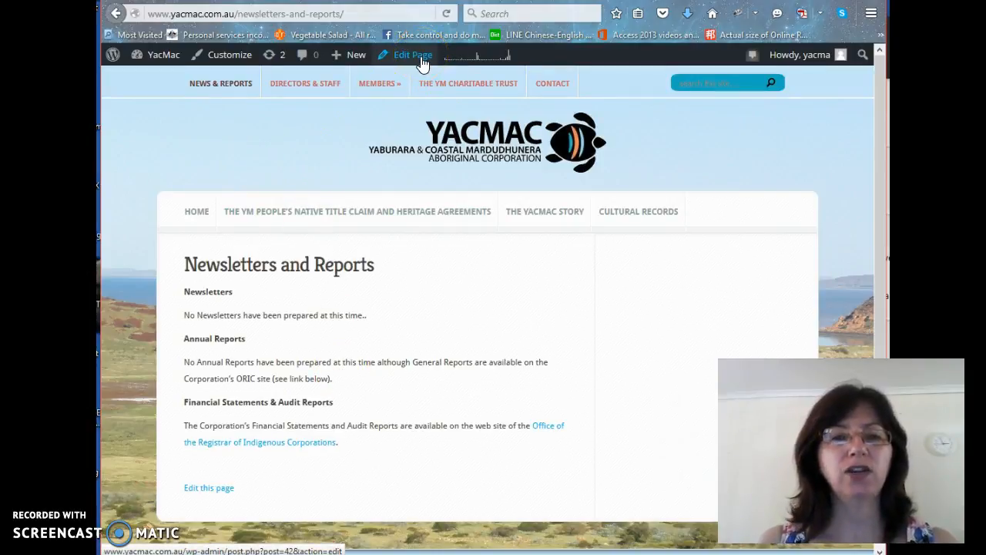
Step: Open the Newsletters and Reports page for editing and place the cursor in its body text
left_click(652, 214)
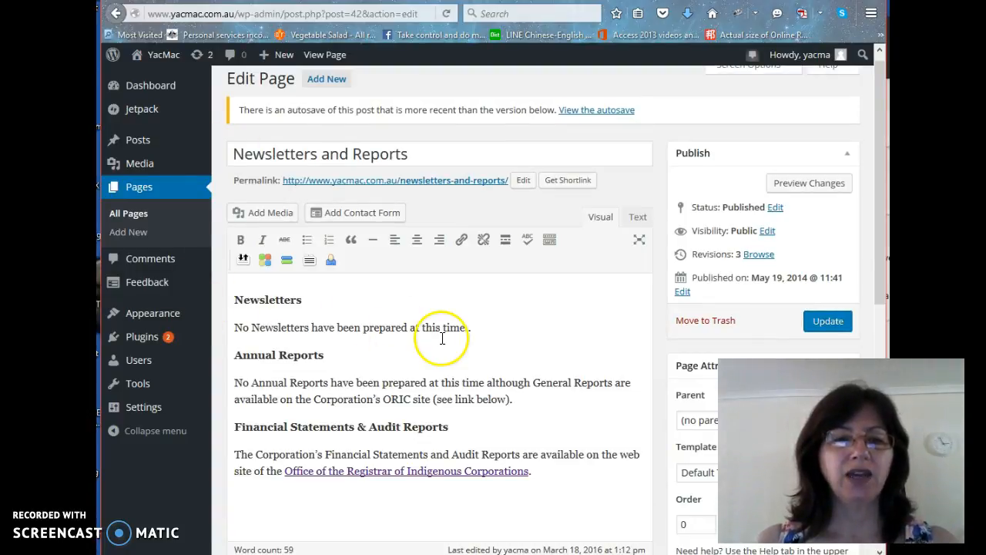
double_click(396, 327)
left_click(405, 362)
left_click_drag(420, 382, 449, 395)
left_click(454, 398)
left_click(410, 430)
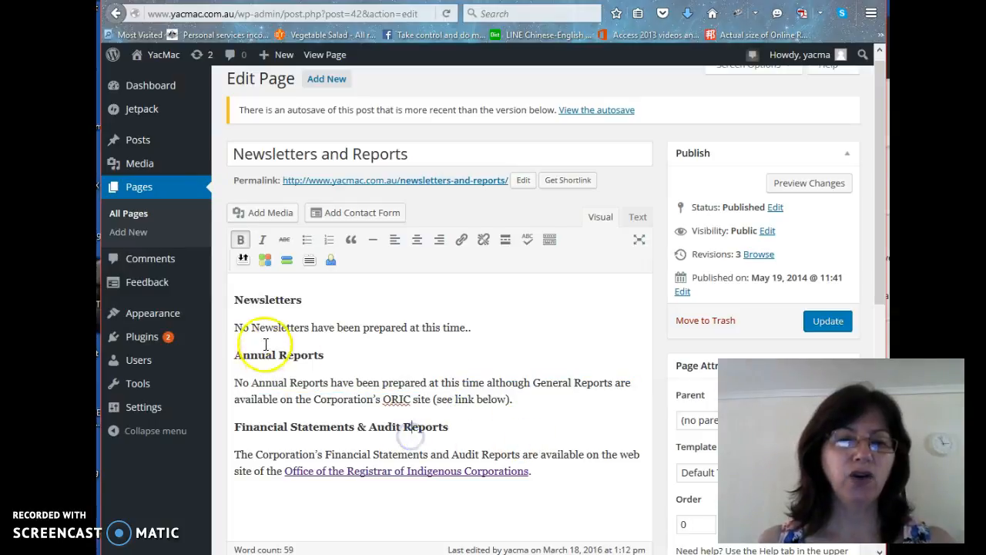
Step: Remove the extra full stop after "No Newsletters have been prepared at this time" and update the page
left_click(469, 329)
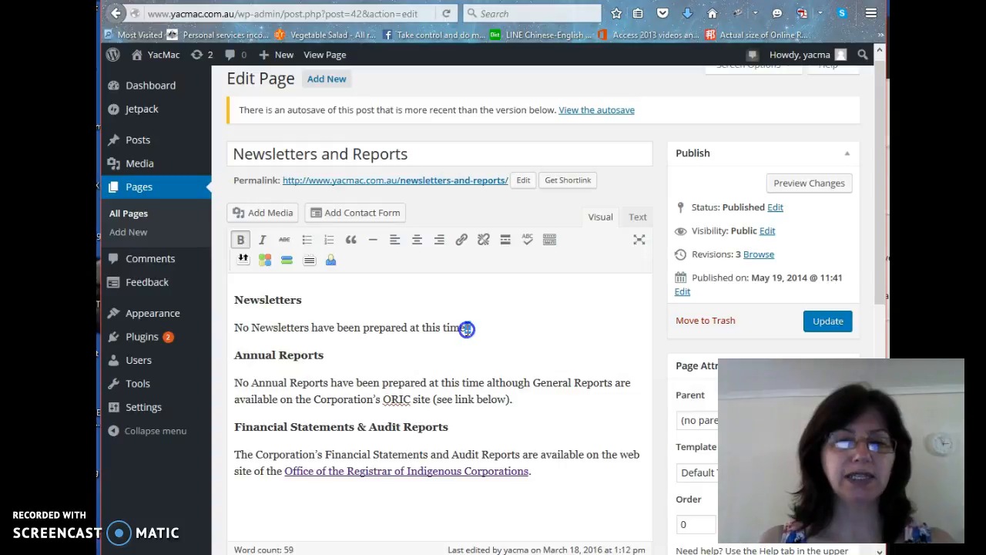
left_click(474, 329)
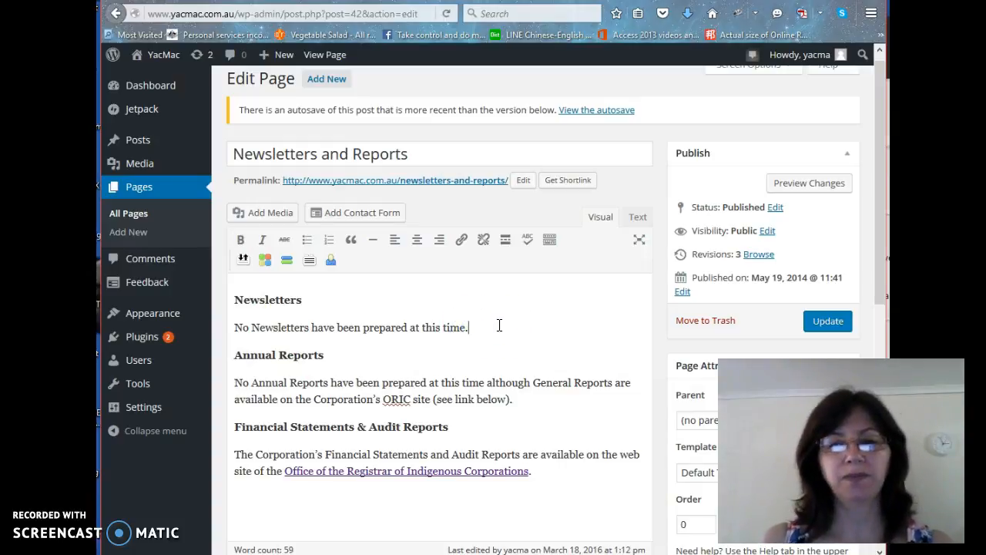
left_click(829, 327)
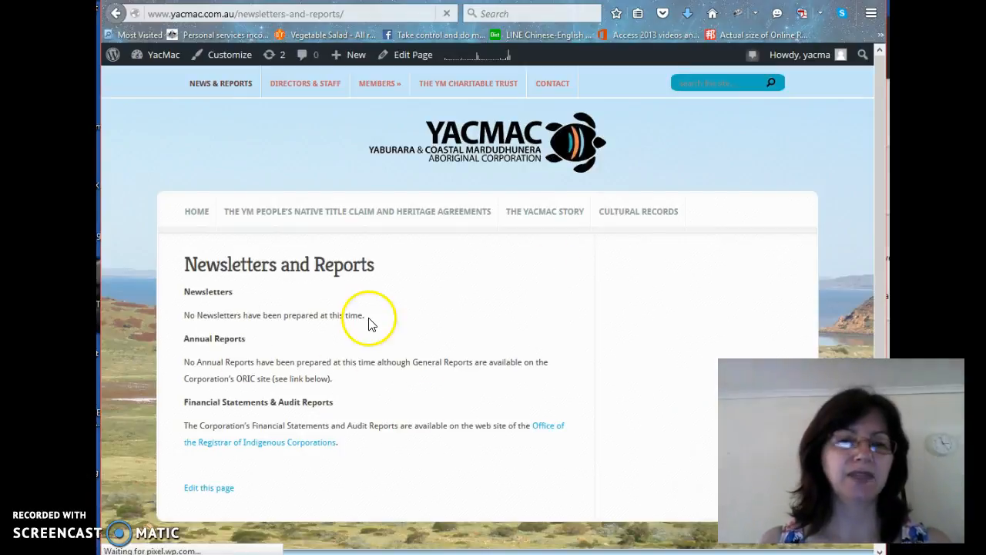
Step: View the live Newsletters and Reports page to check the corrected newsletter sentence
left_click(370, 318)
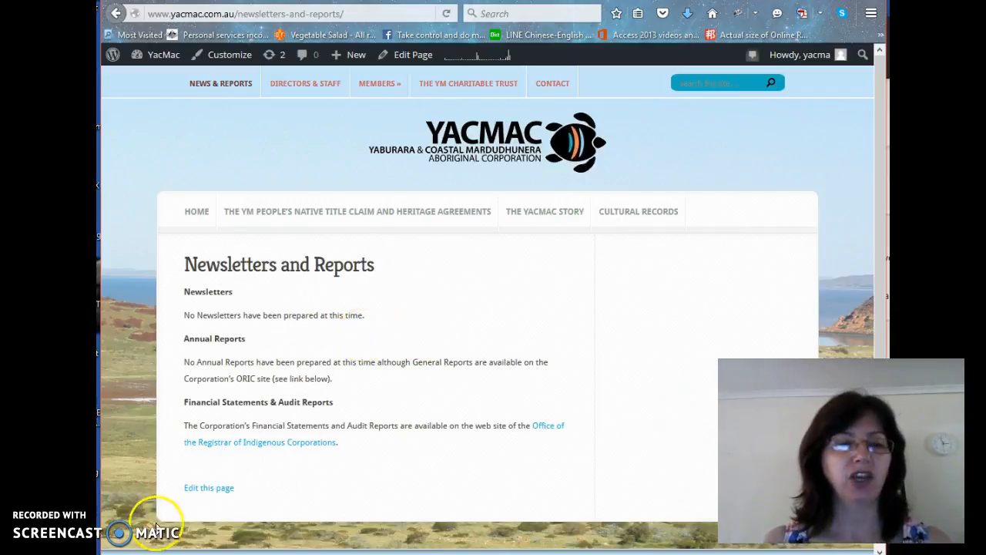
scroll(157, 529, "down", 2)
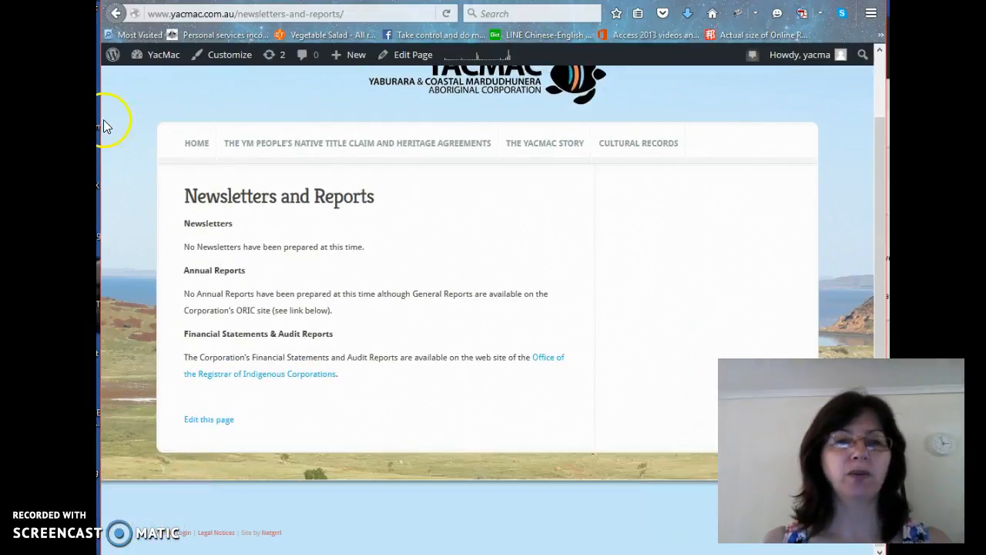
scroll(116, 154, "up", 2)
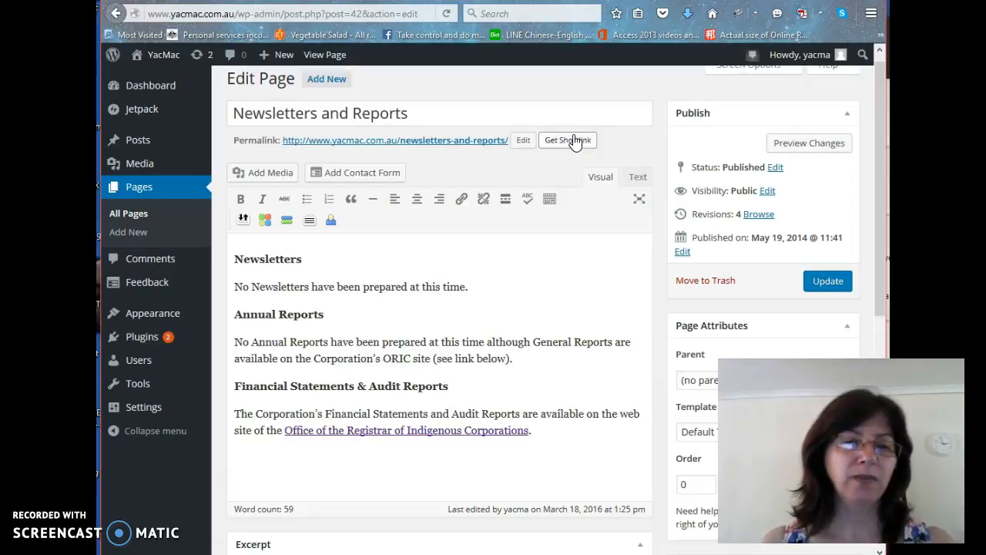
Step: Add an empty line below the newsletter sentence in the page editor and select YACMAC-Membership-Form.pdf in the media library for insertion there
left_click(479, 288)
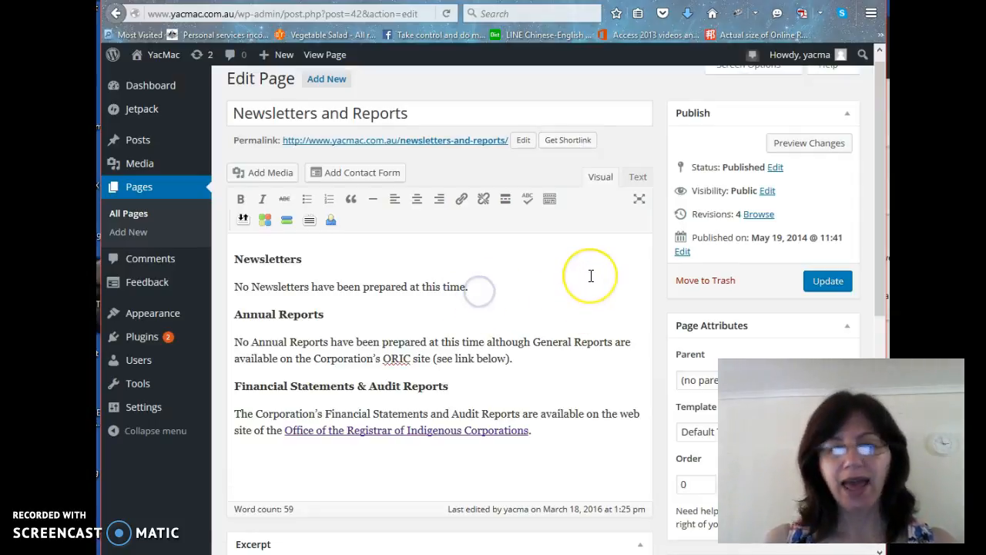
key("Return")
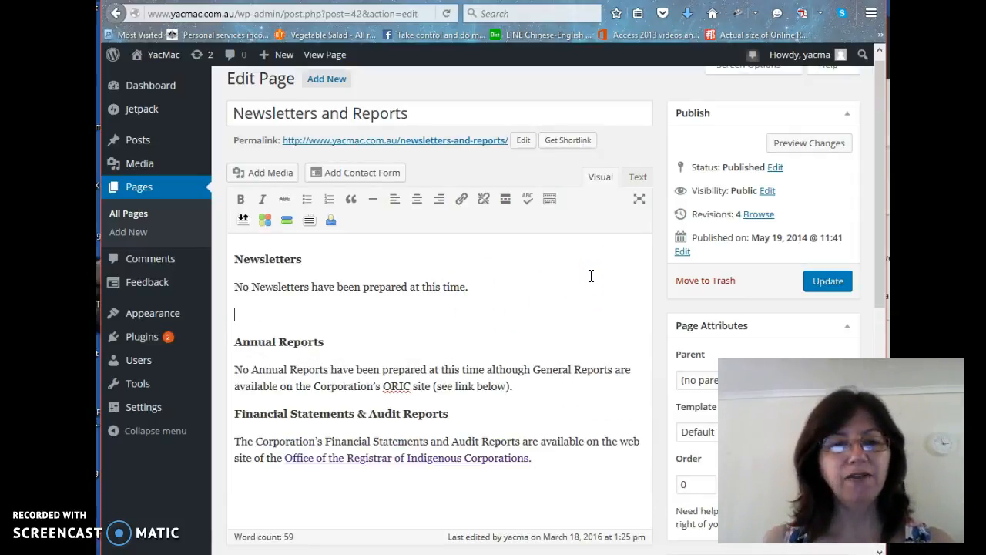
left_click(269, 175)
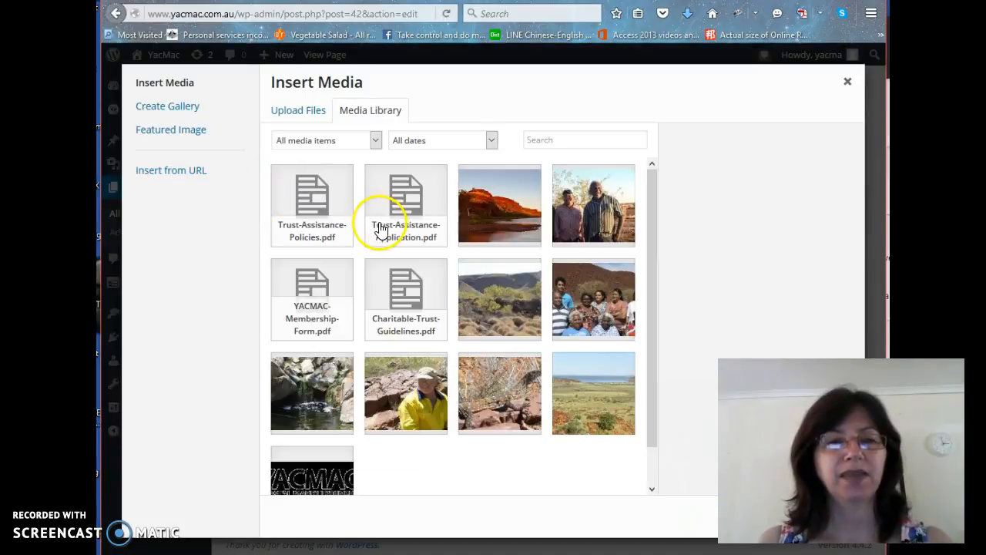
left_click(302, 112)
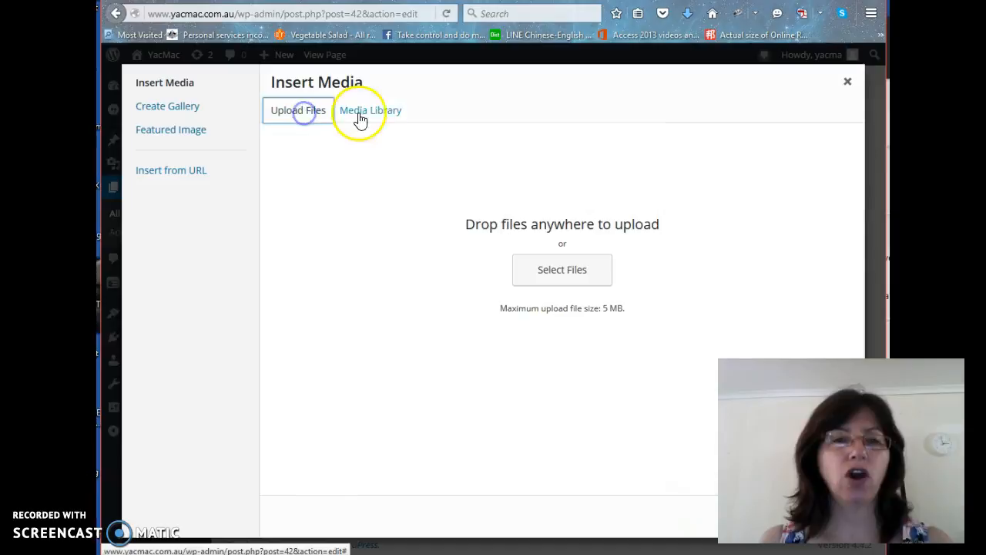
left_click(369, 115)
left_click(302, 117)
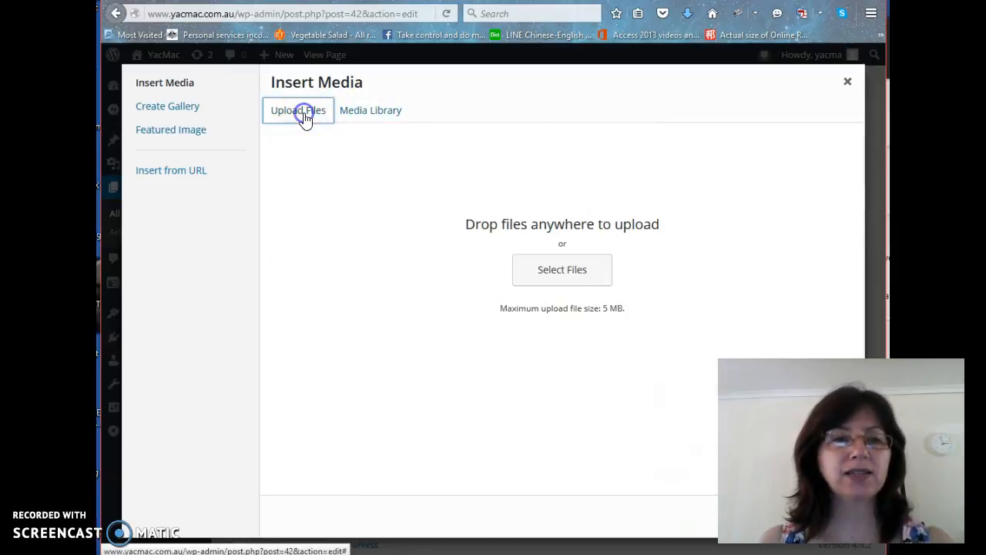
left_click(364, 113)
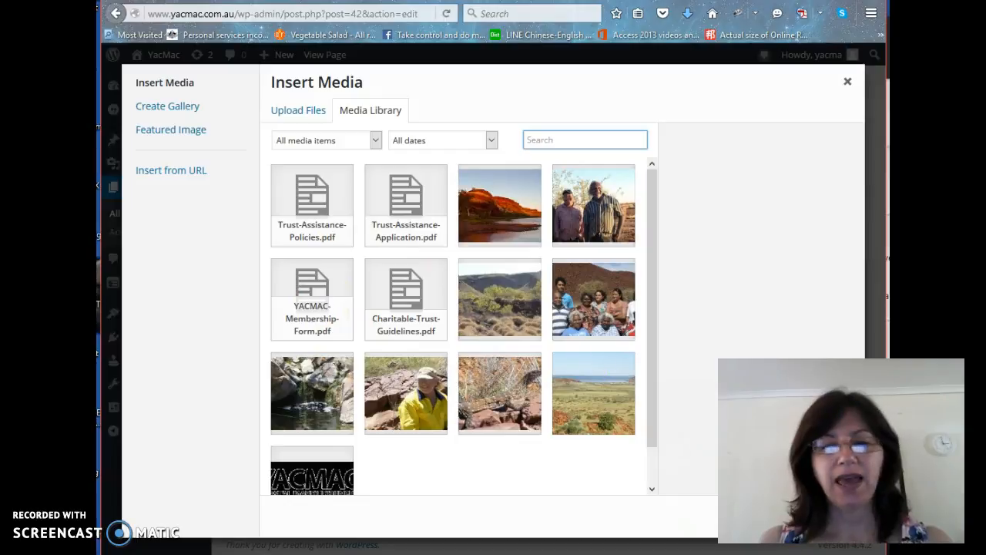
left_click(310, 315)
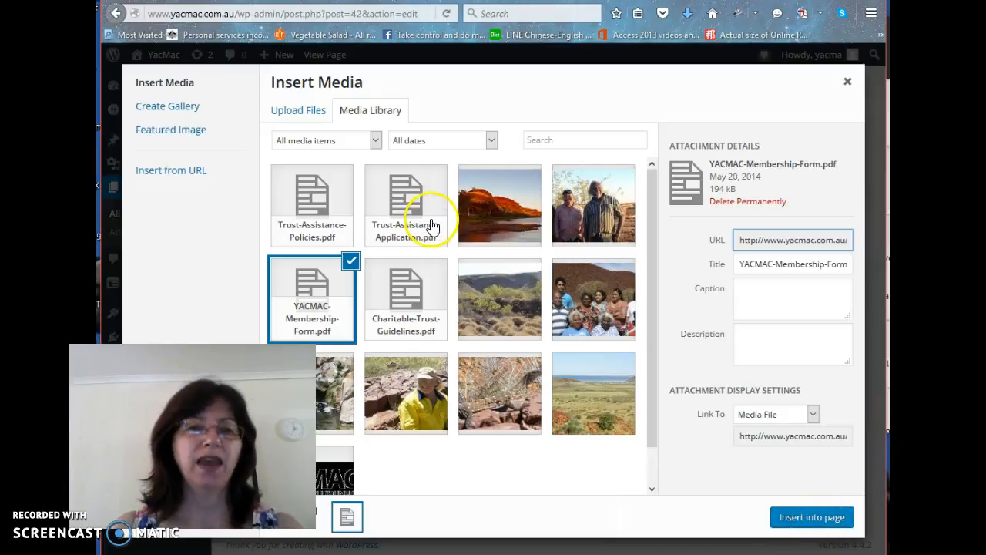
Step: Upload CREDIT CARD AUTHORISATION FORM.pdf from the Desktop to the media library
left_click(311, 116)
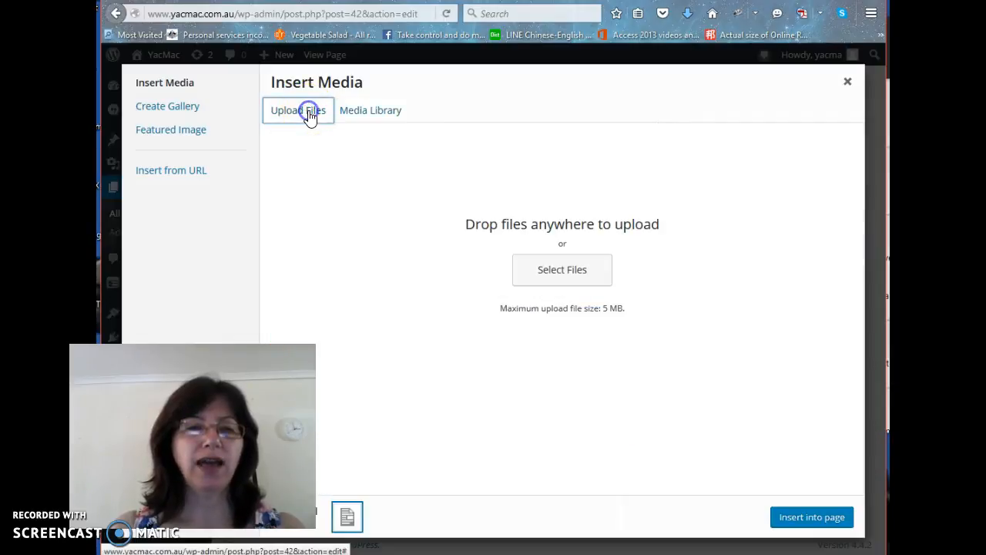
left_click(569, 263)
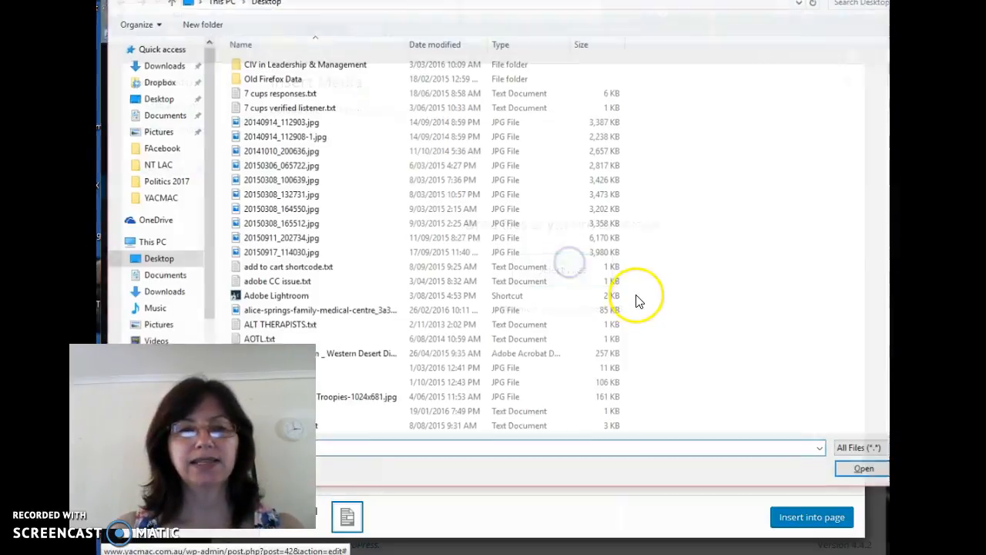
scroll(358, 119, "down", 3)
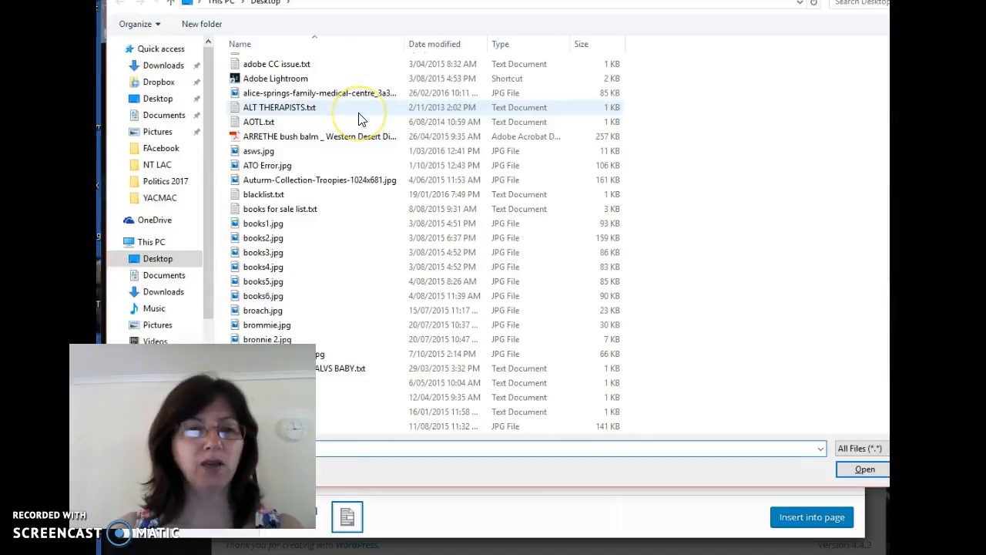
scroll(358, 119, "down", 2)
scroll(360, 120, "down", 4)
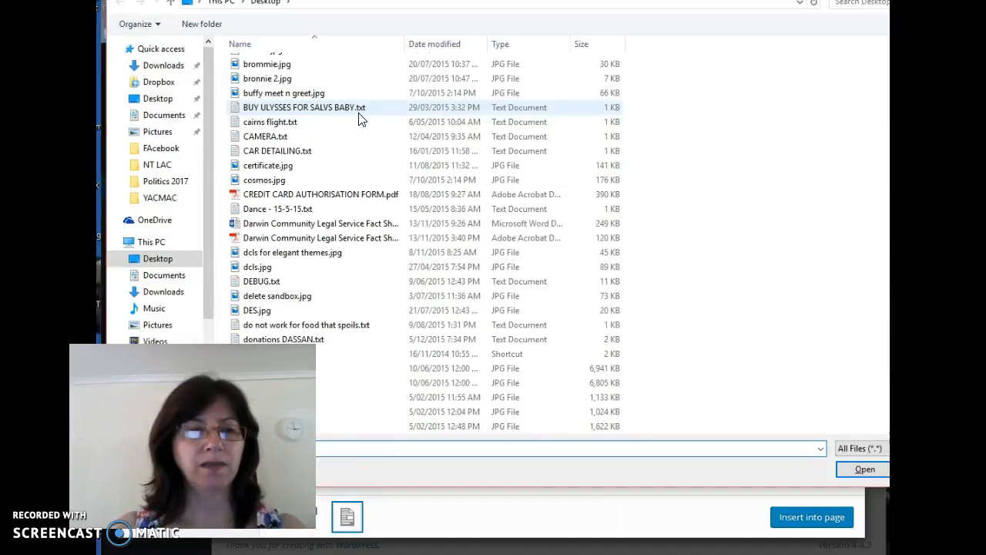
scroll(359, 116, "down", 1)
left_click(349, 152)
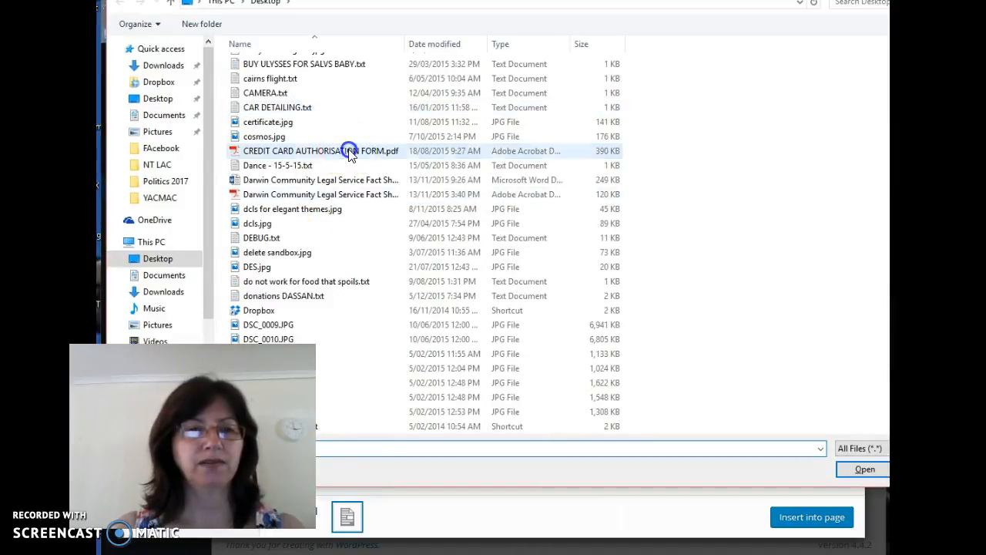
left_click(855, 473)
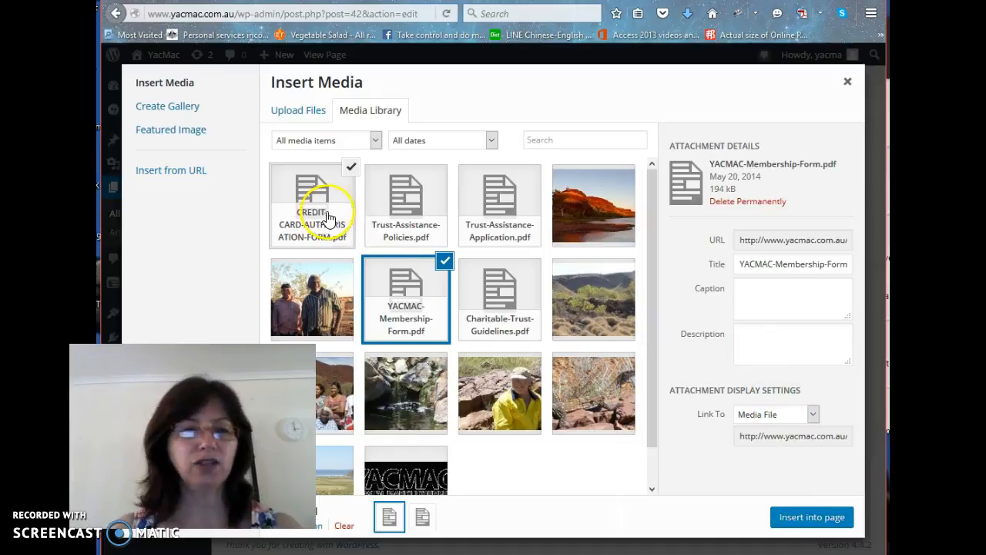
Step: Permanently delete the uploaded CREDIT-CARD-AUTHORISATION-FORM.pdf from the media library
left_click(300, 208)
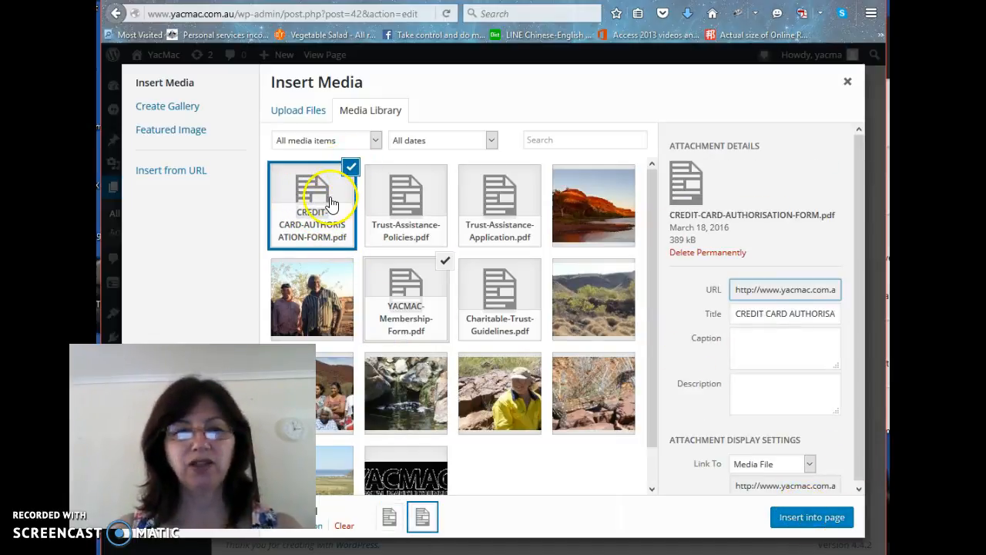
left_click(715, 254)
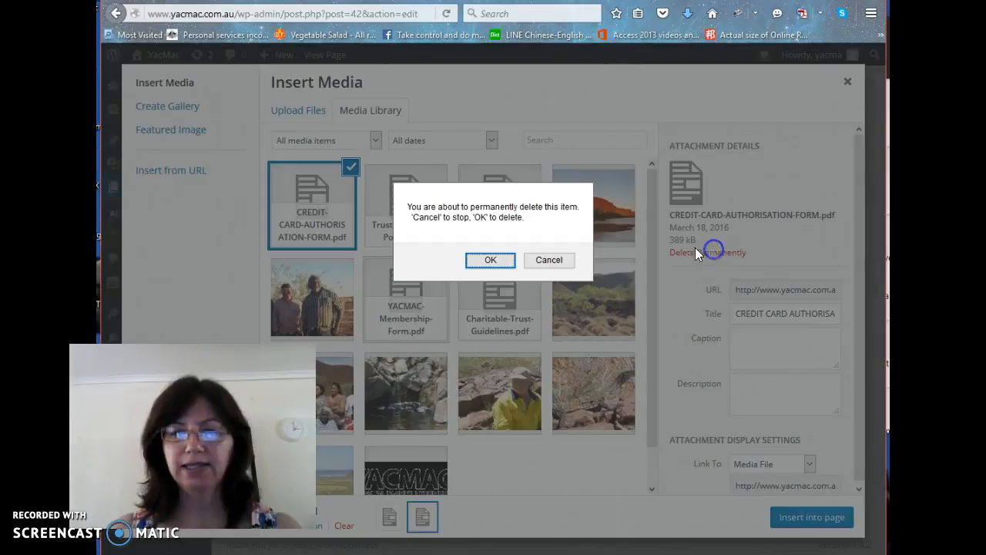
left_click(493, 260)
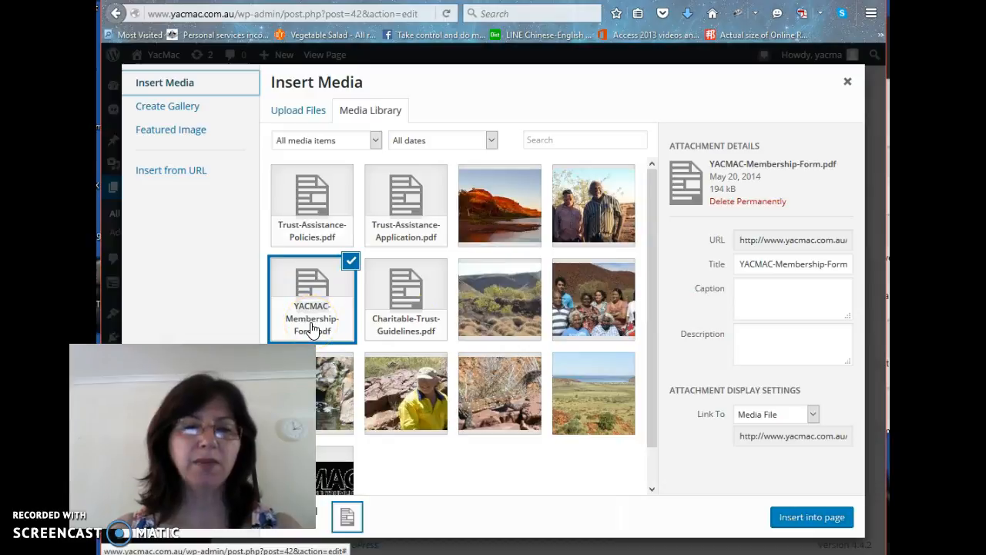
Step: Insert the selected membership form PDF as a link under Newsletters and change its link text to "YACMAC Membership Form"
left_click(817, 518)
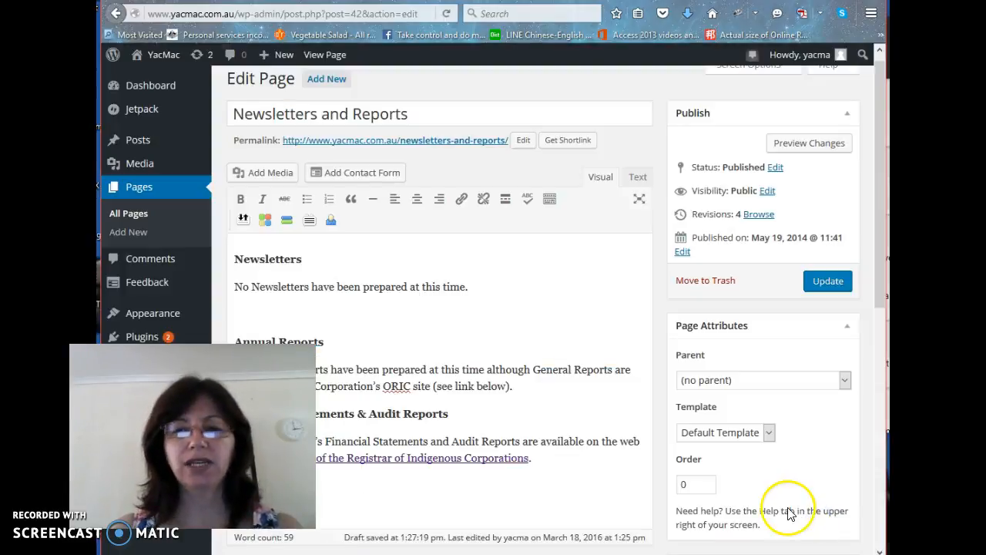
left_click(396, 314)
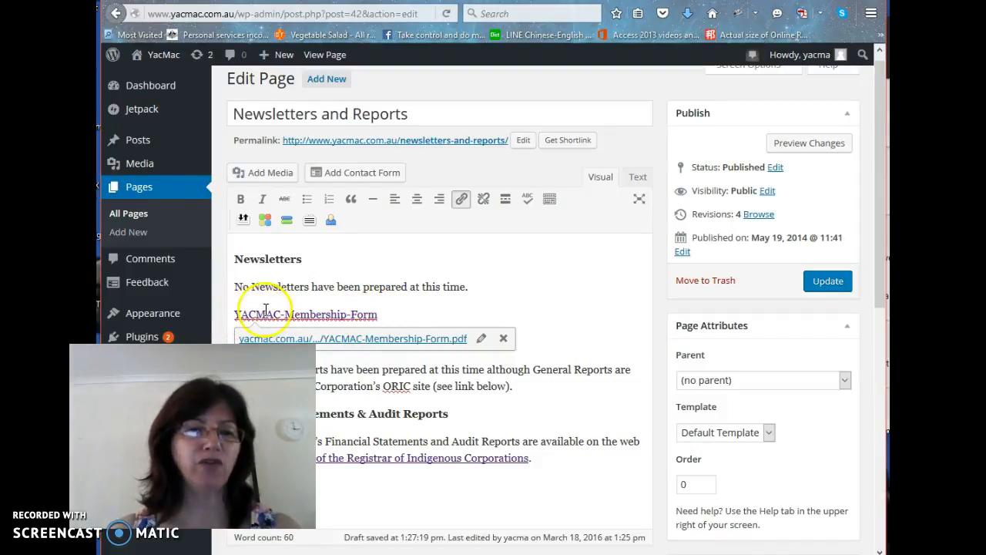
left_click(350, 312)
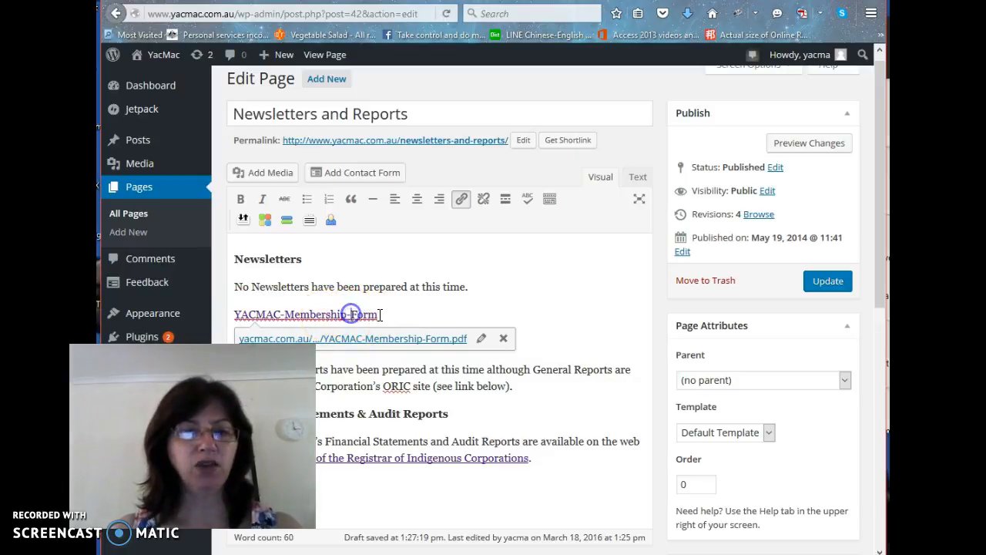
key("BackSpace")
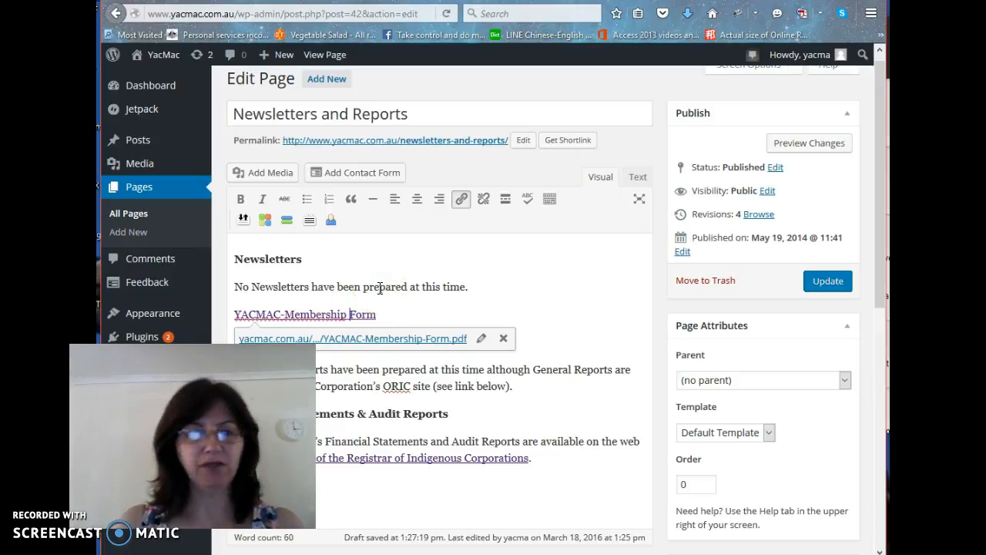
left_click(285, 314)
key("BackSpace")
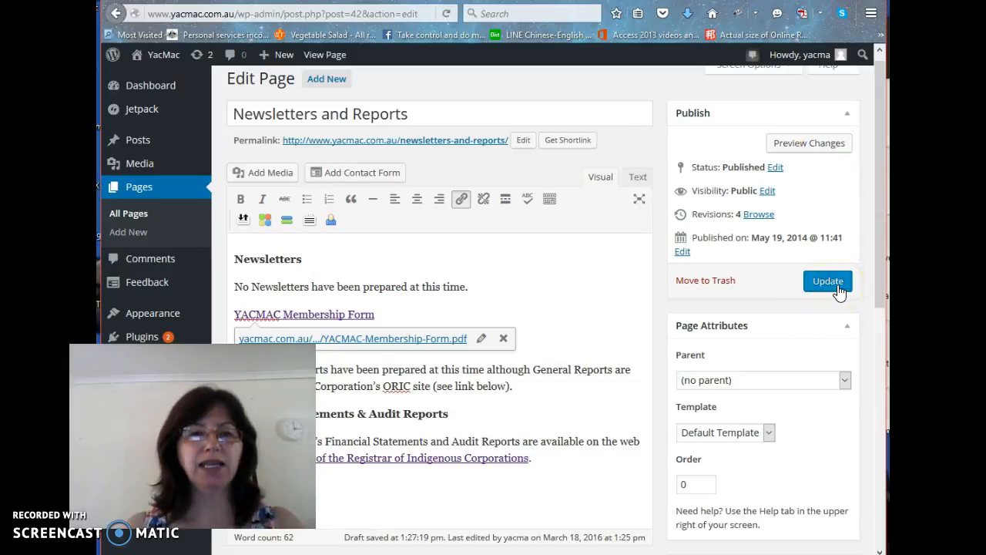
Step: Preview the page changes, check that the YACMAC Membership Form link opens the PDF, and return to the page editor
left_click(805, 145)
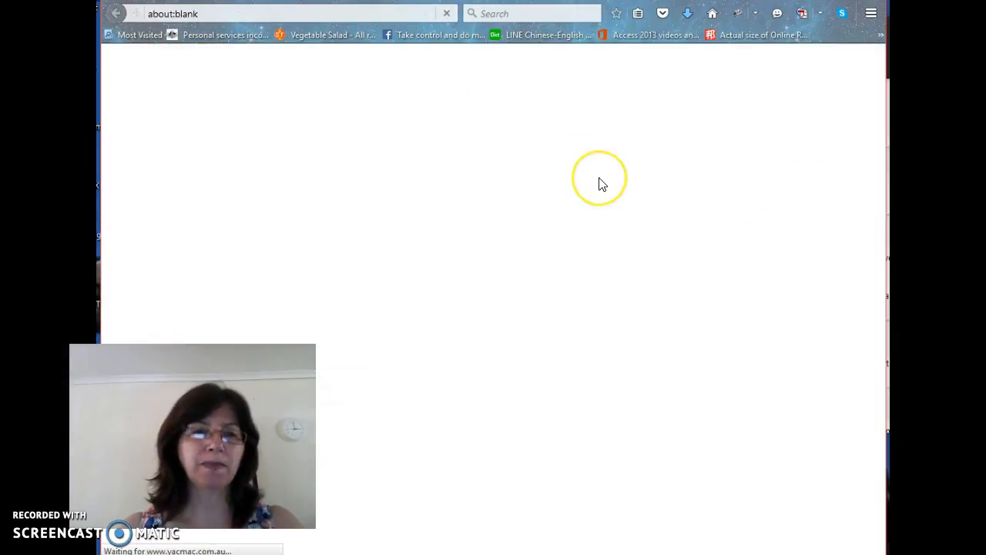
scroll(605, 334, "down", 2)
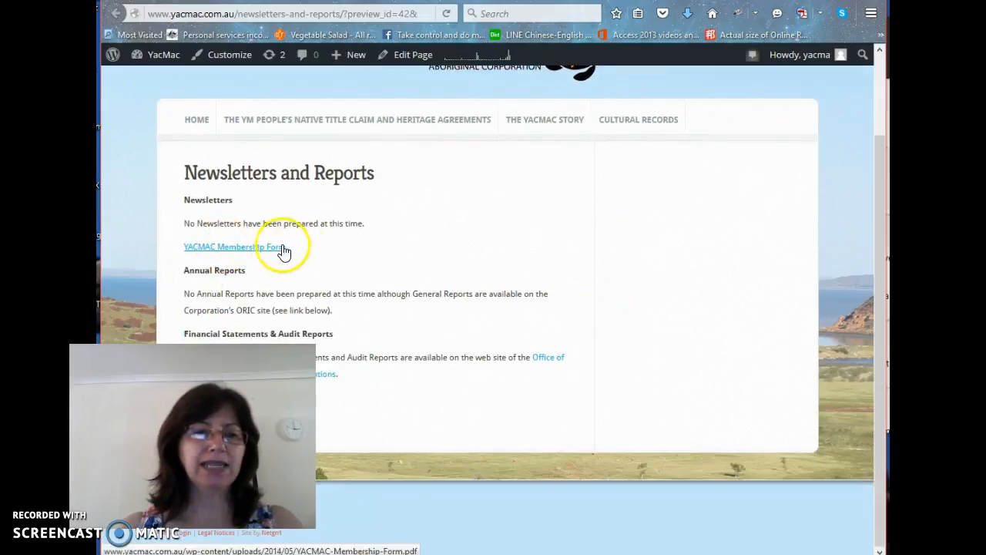
left_click(256, 251)
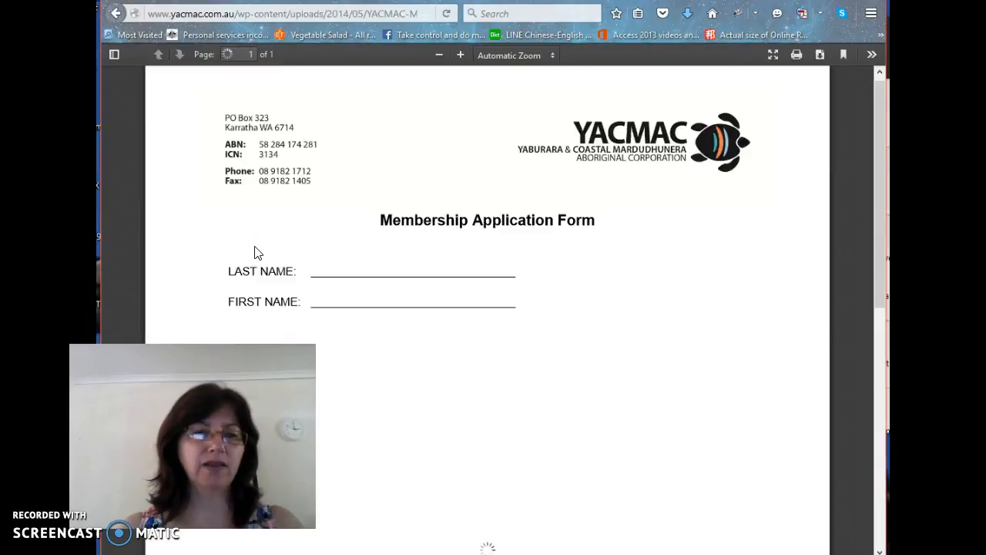
scroll(602, 308, "down", 2)
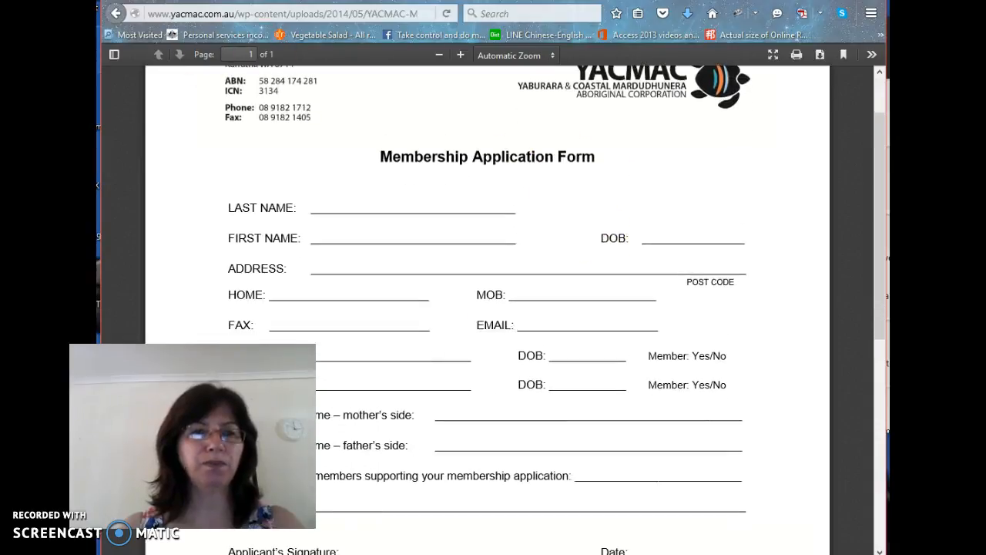
left_click(111, 14)
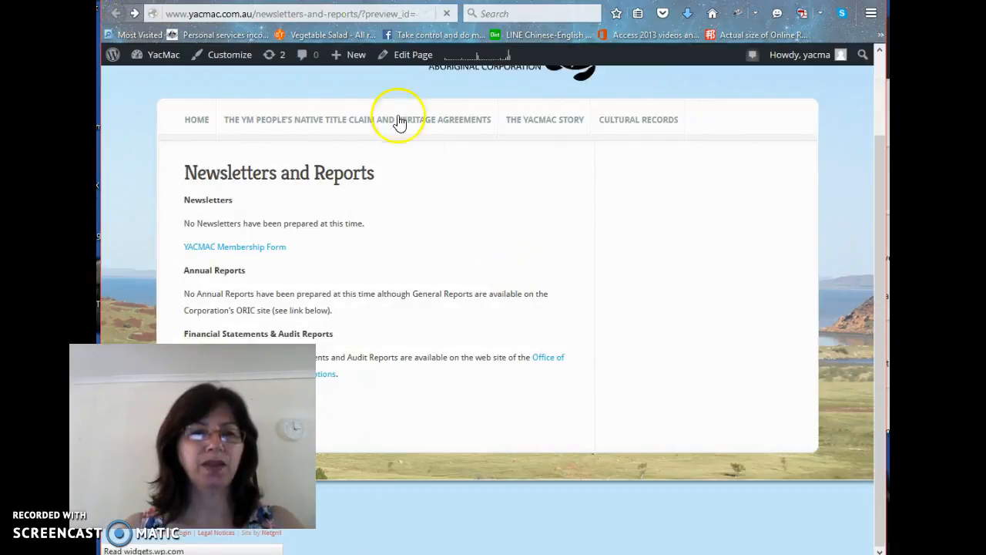
left_click(387, 1)
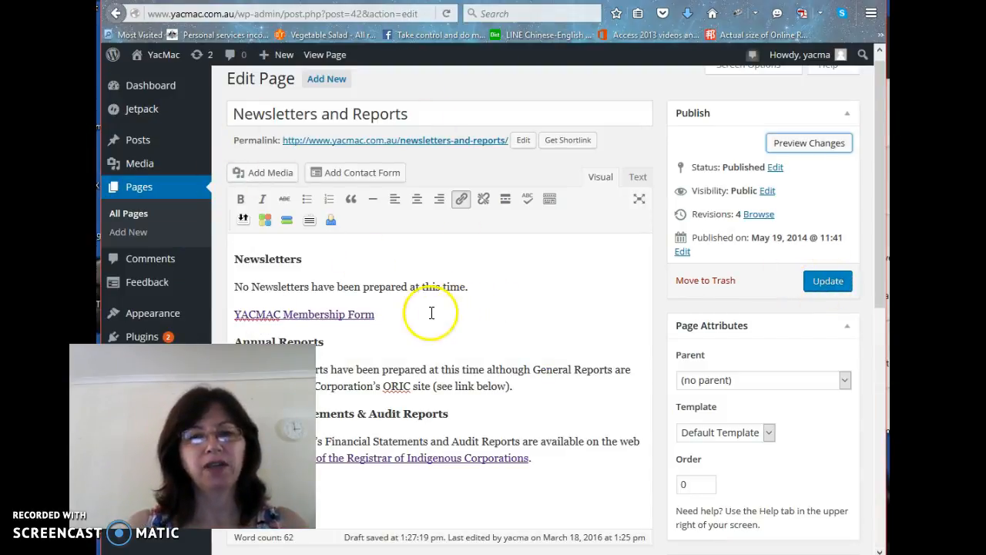
Step: Delete the YACMAC Membership Form link and its empty line under the Newsletters section
left_click(401, 319)
left_click_drag(377, 314, 232, 312)
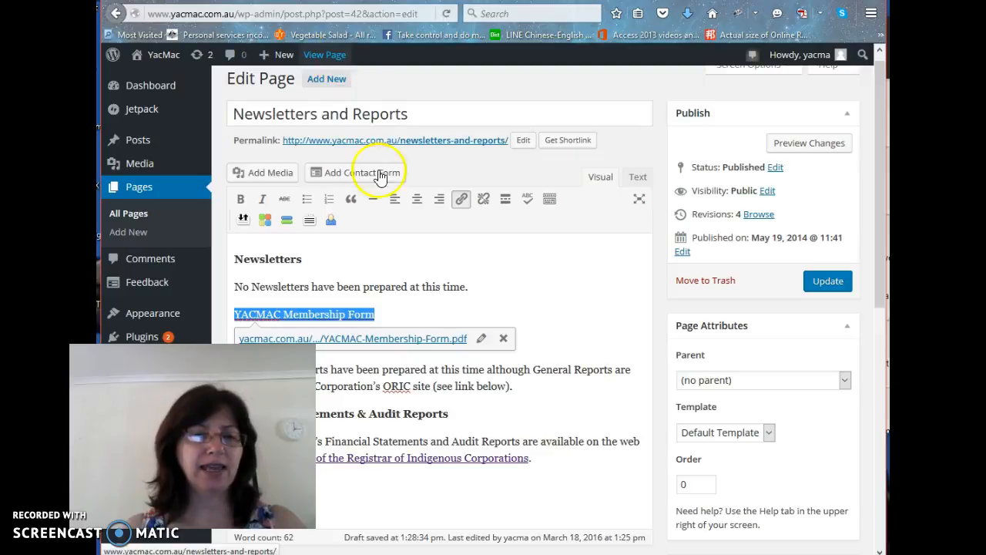
key("Delete")
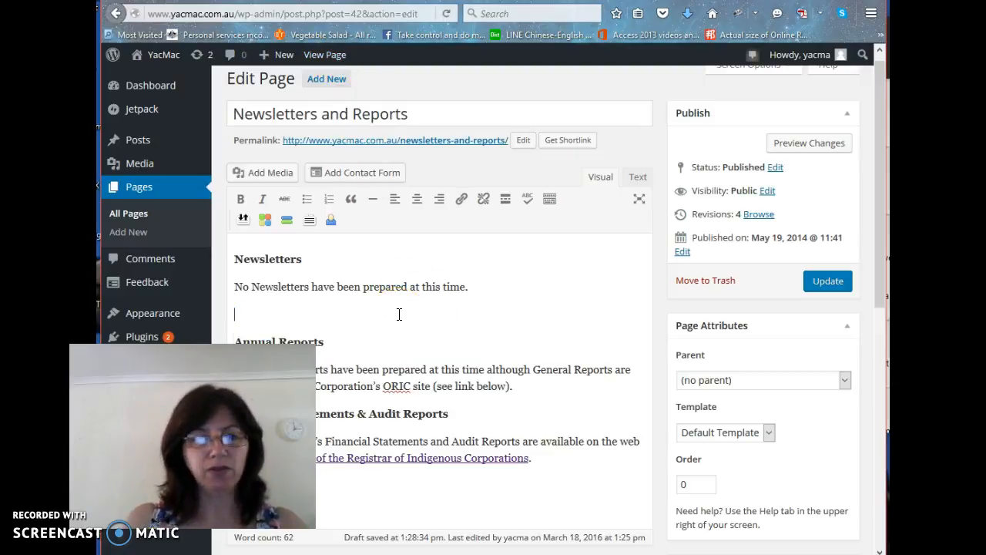
key("BackSpace")
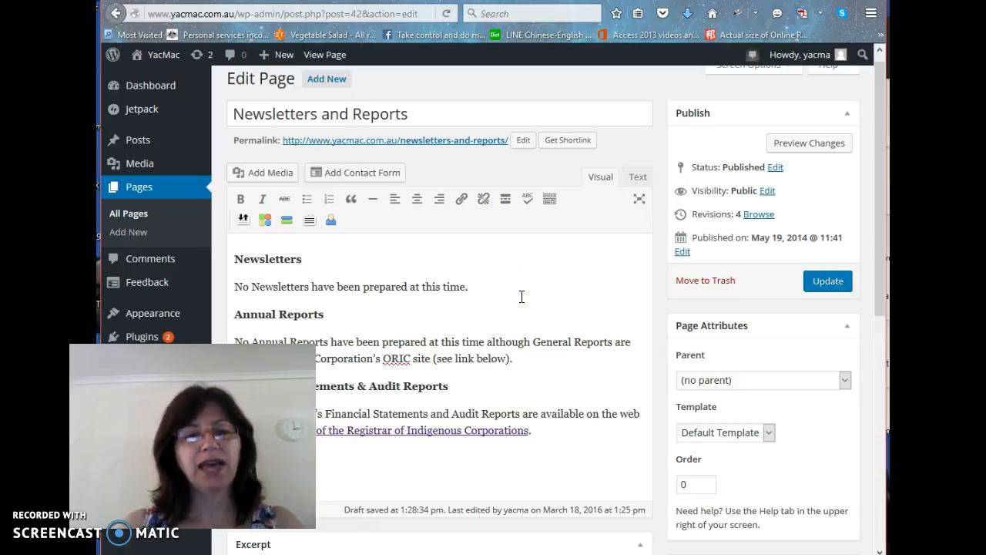
scroll(521, 299, "down", 5)
scroll(520, 300, "up", 5)
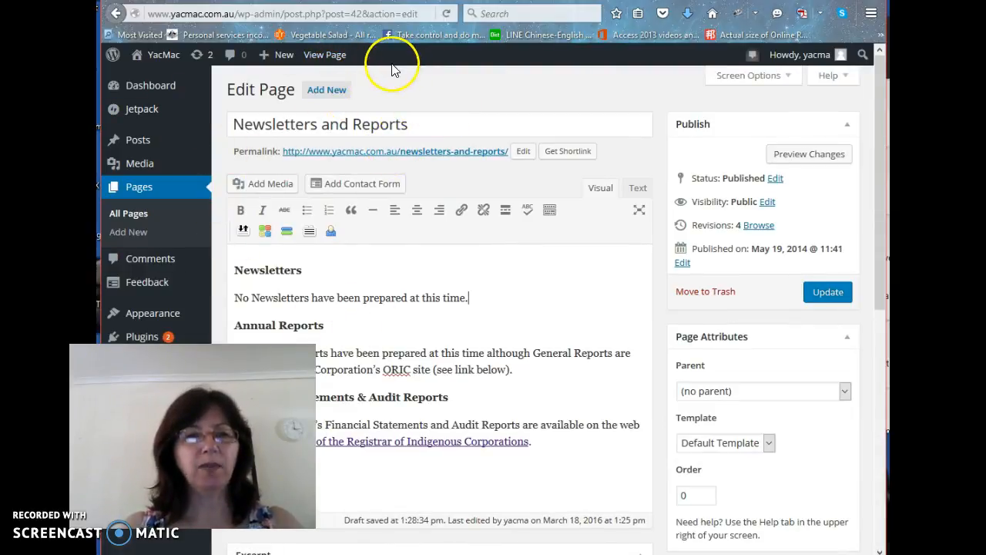
left_click(283, 190)
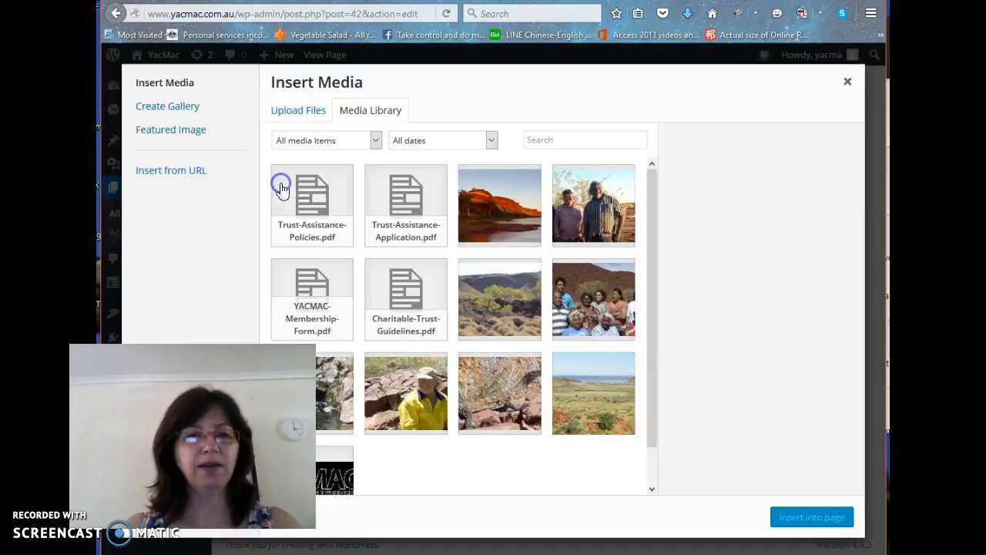
left_click(339, 233)
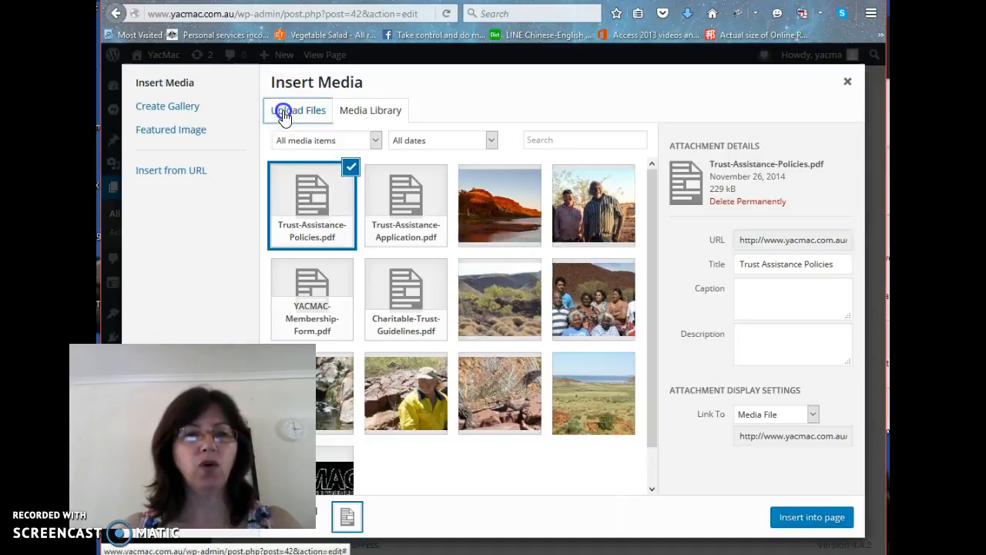
left_click(285, 112)
left_click(565, 279)
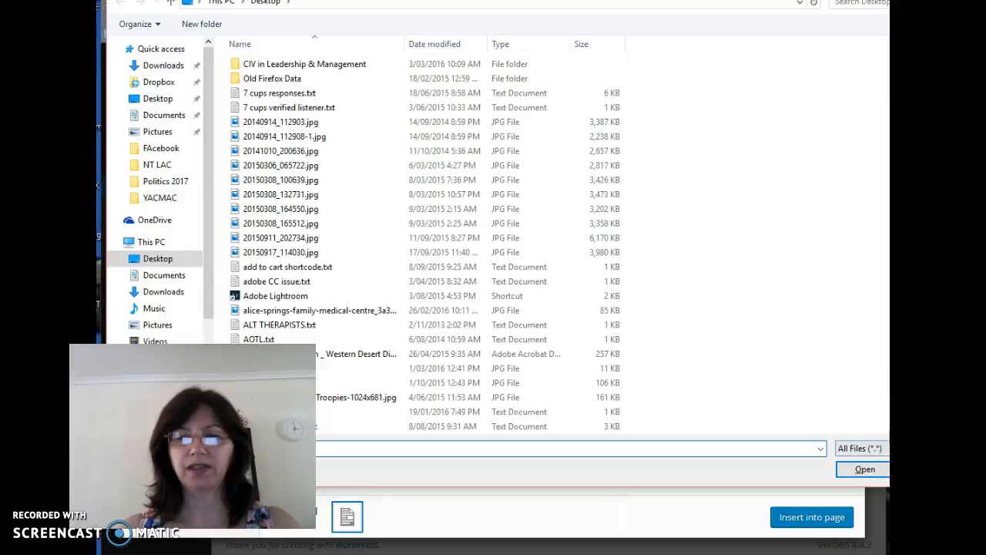
left_click(929, 469)
left_click(384, 113)
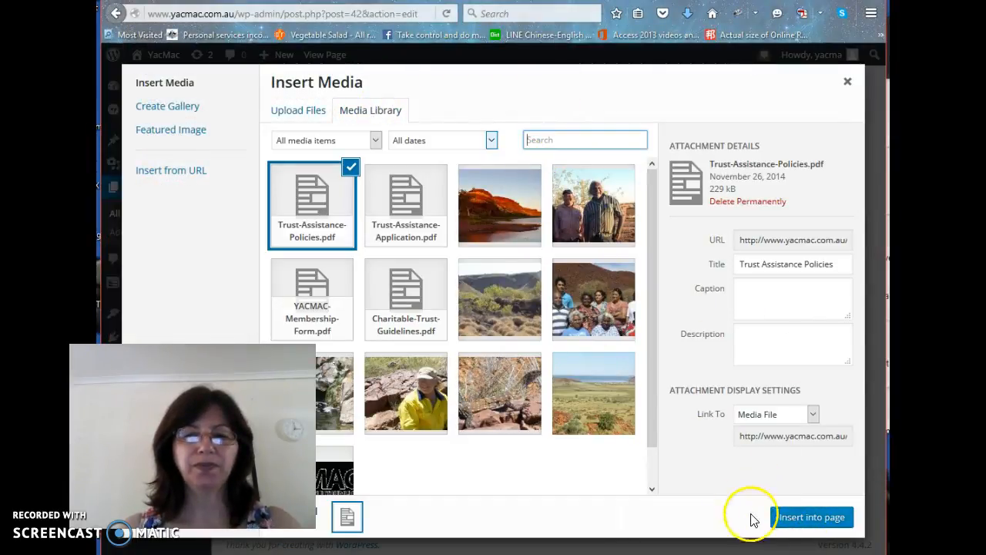
left_click(847, 83)
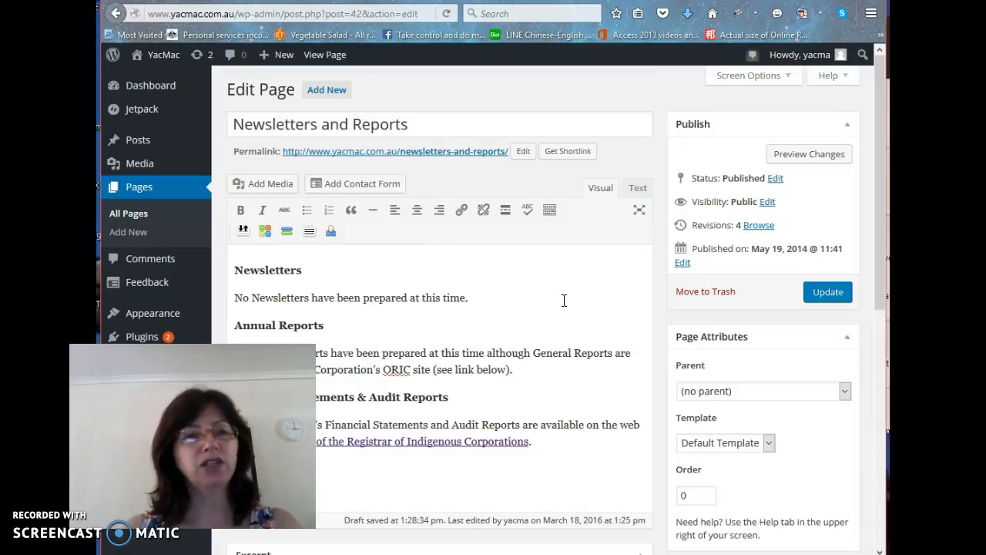
scroll(561, 299, "down", 4)
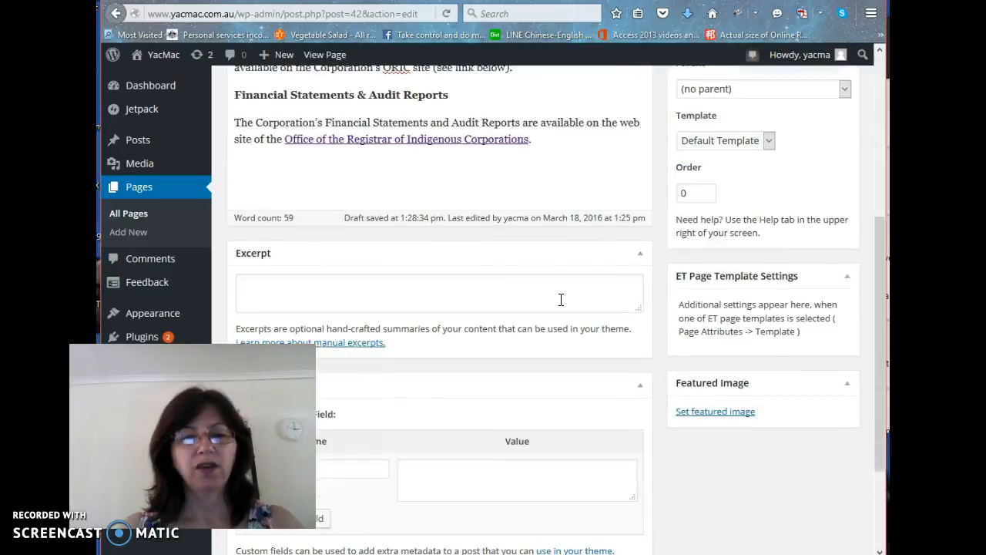
scroll(561, 299, "up", 4)
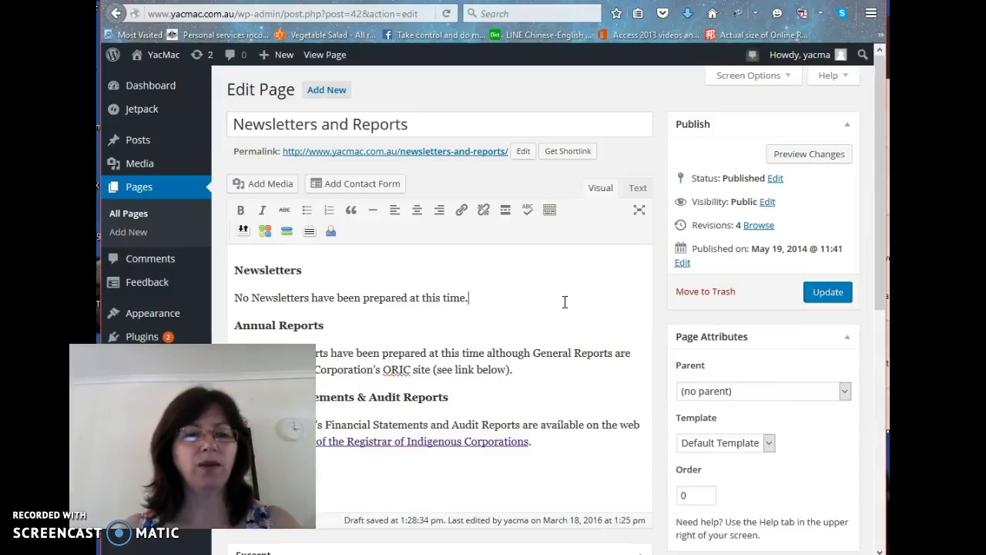
left_click(568, 303)
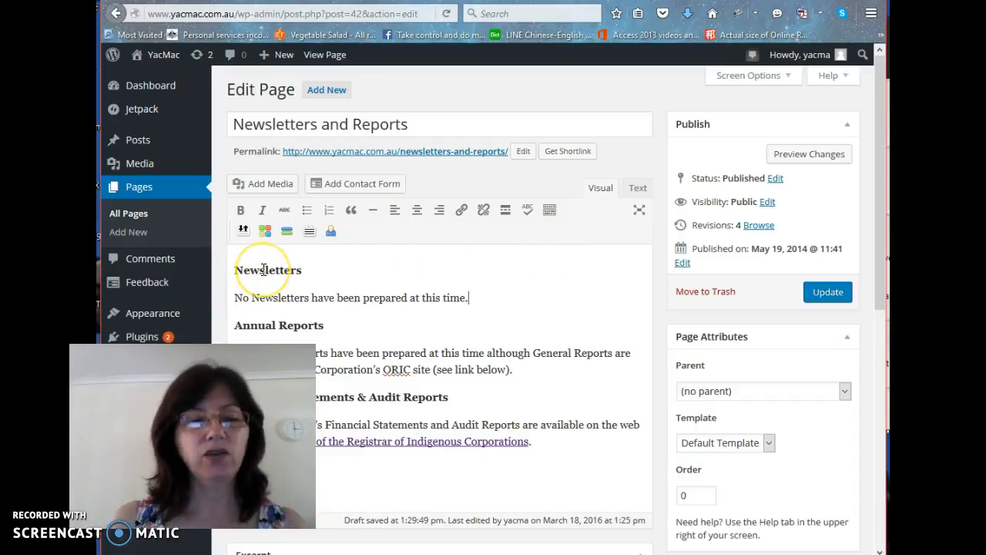
Step: Add an empty line above the Newsletters heading and select Tharta-Tarda-Pool-Fortescue-River.jpg in the media library for insertion
left_click(234, 270)
key("Return")
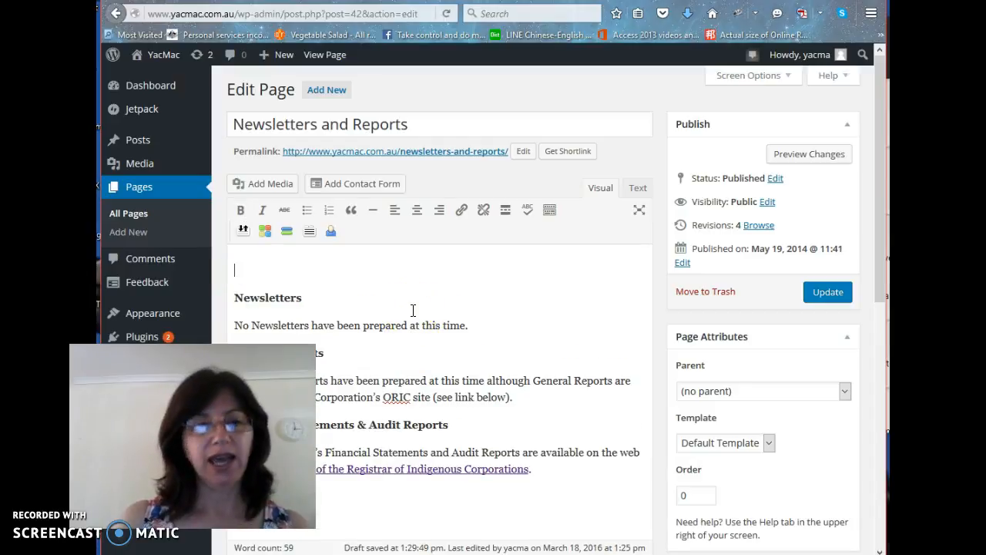
left_click(283, 190)
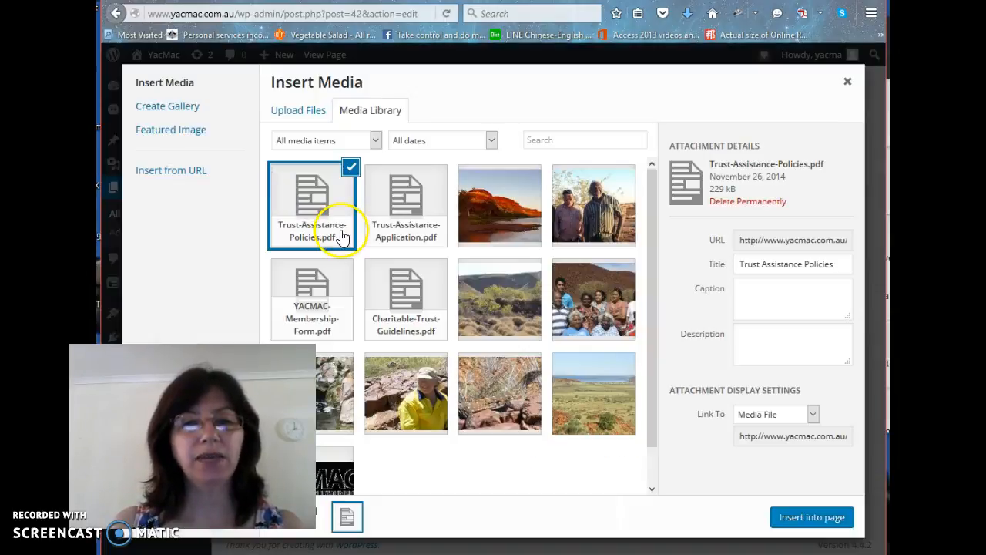
scroll(466, 258, "down", 1)
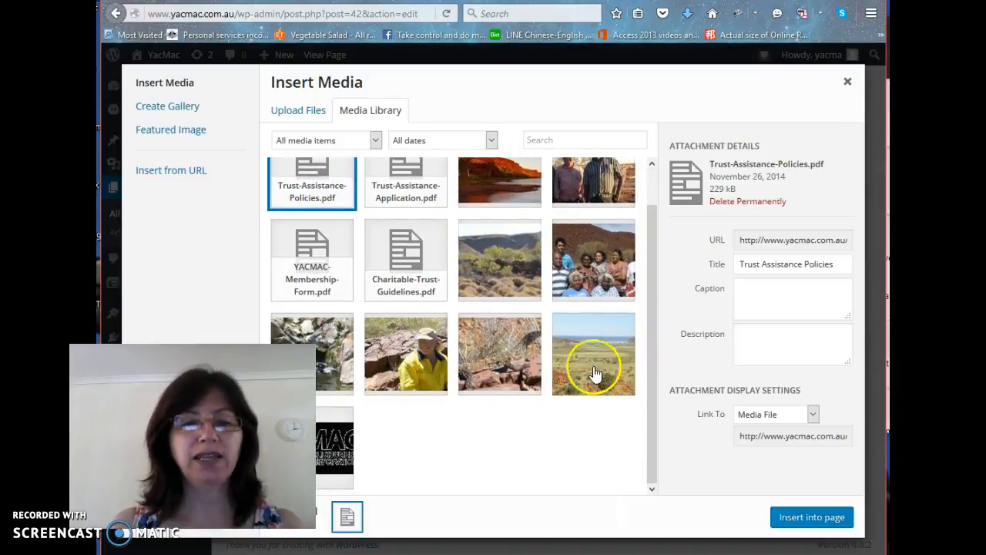
scroll(477, 394, "up", 1)
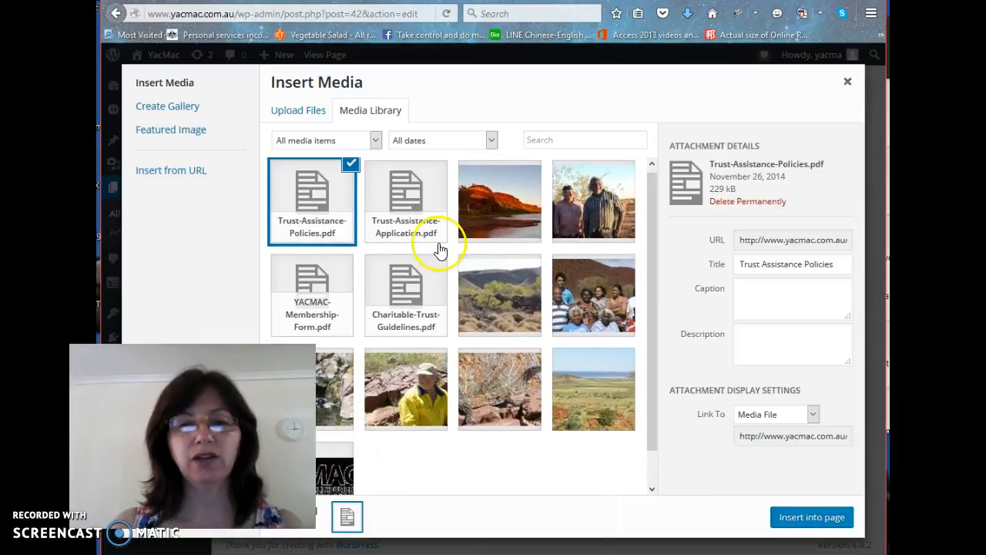
left_click(496, 205)
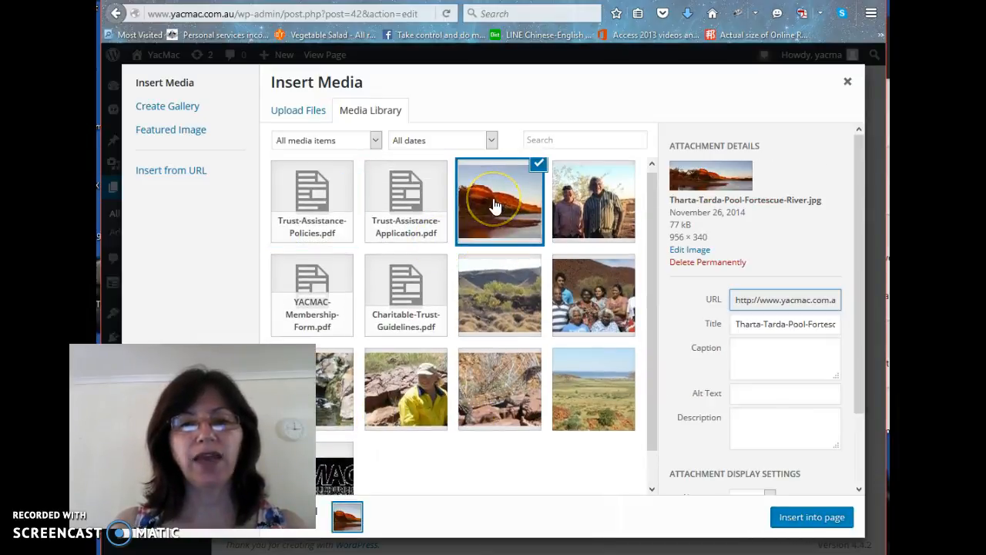
Step: Set the selected image's size to Full Size – 956 × 340 and insert it into the page
scroll(744, 308, "down", 2)
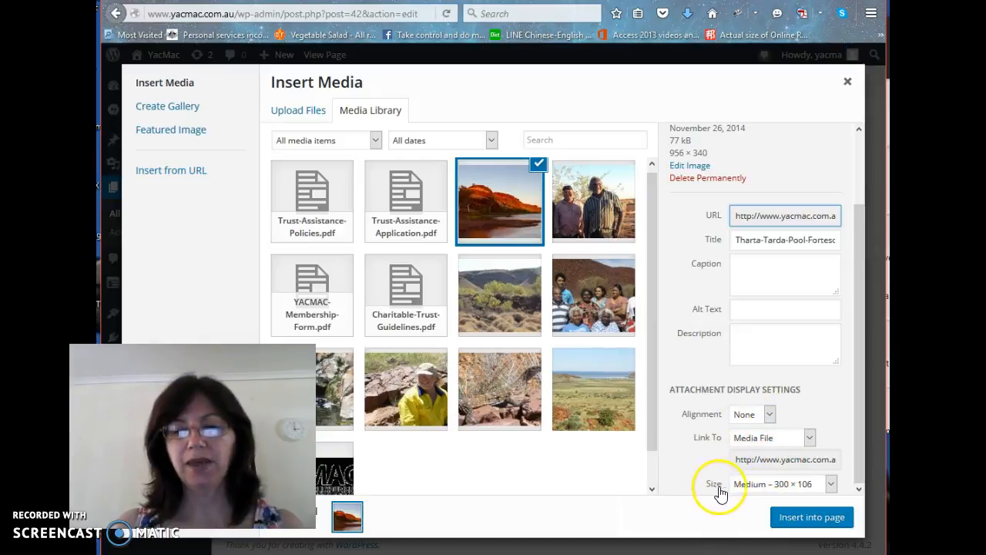
left_click(831, 485)
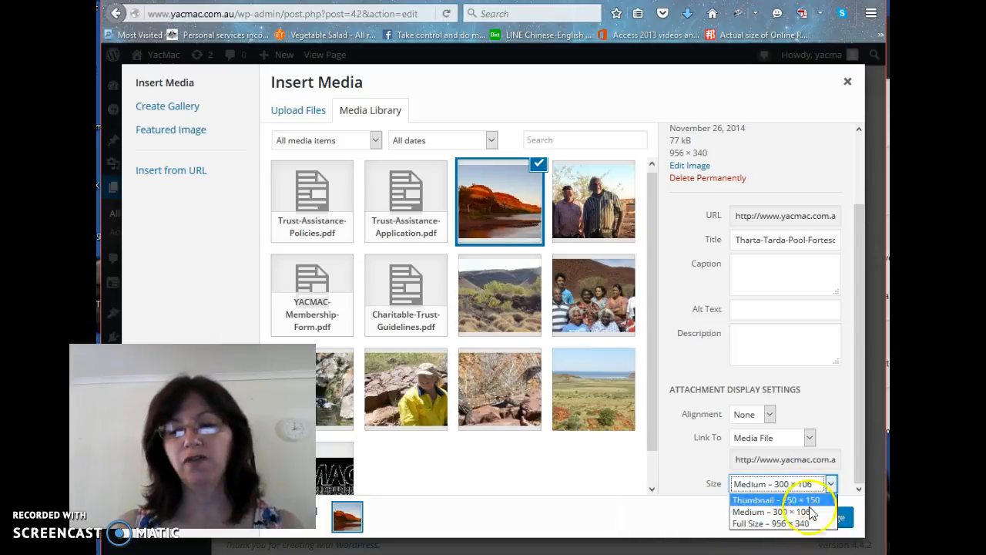
left_click(741, 524)
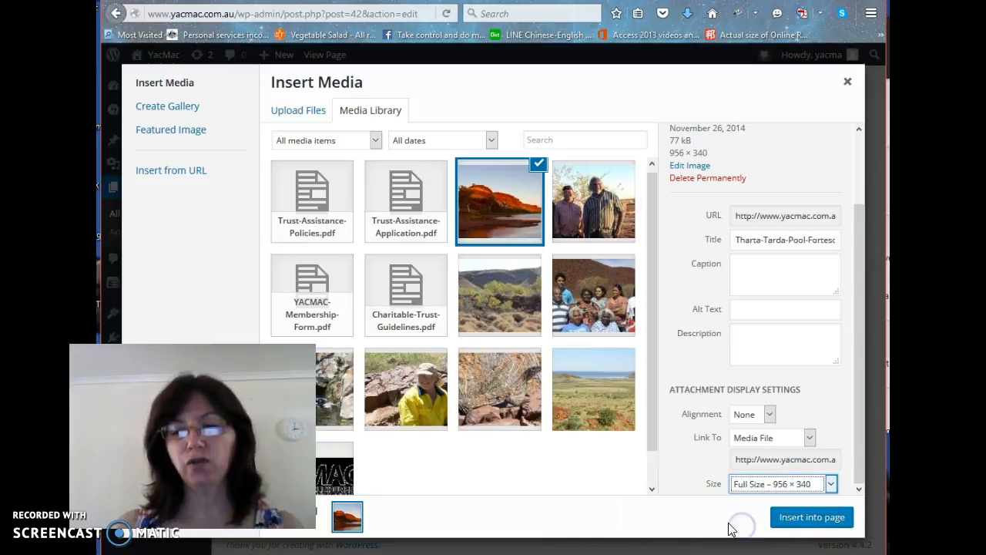
left_click(799, 526)
left_click(770, 447)
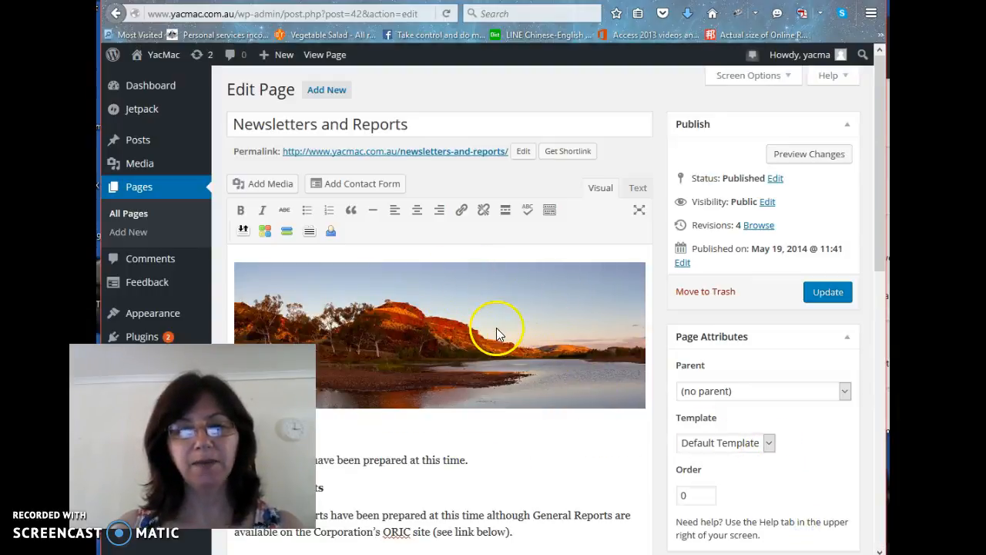
Step: Preview the page changes and examine how the image sits above the Newsletters and Reports text
left_click(811, 160)
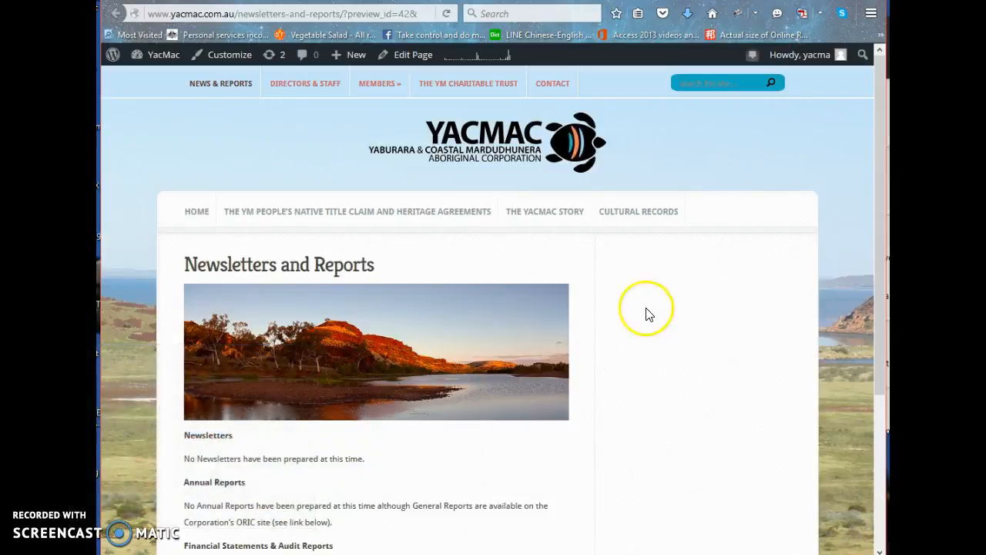
scroll(667, 305, "down", 3)
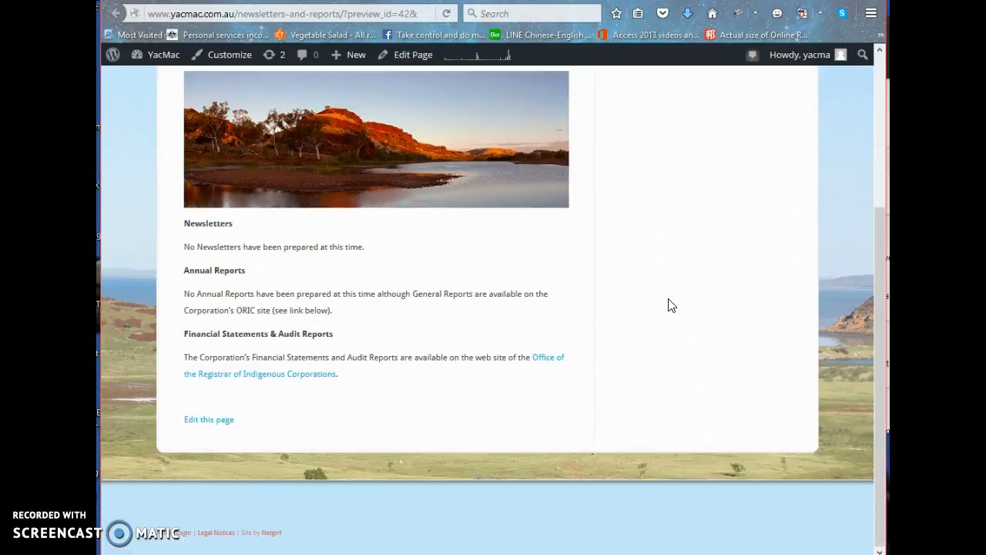
scroll(668, 305, "up", 3)
scroll(669, 305, "down", 3)
scroll(670, 307, "up", 3)
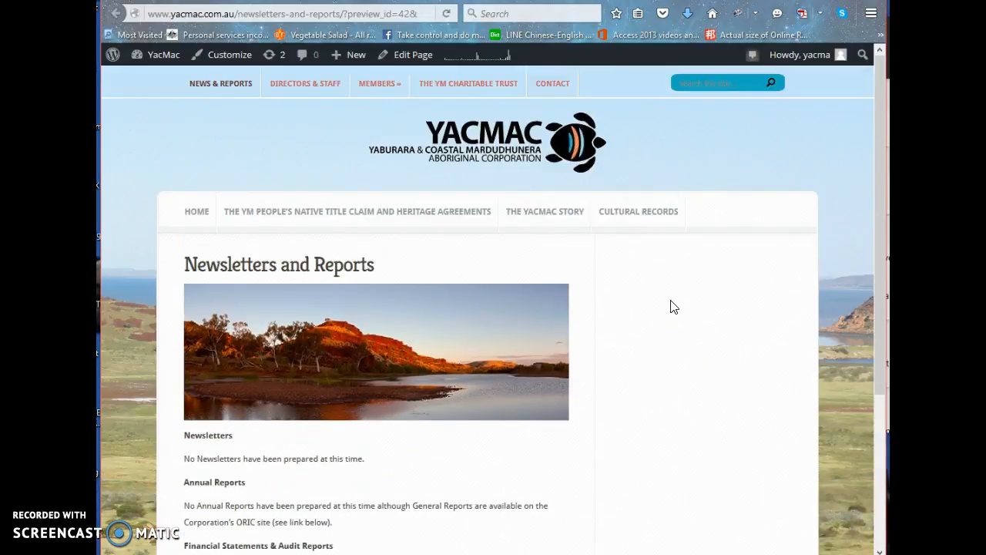
scroll(670, 306, "down", 3)
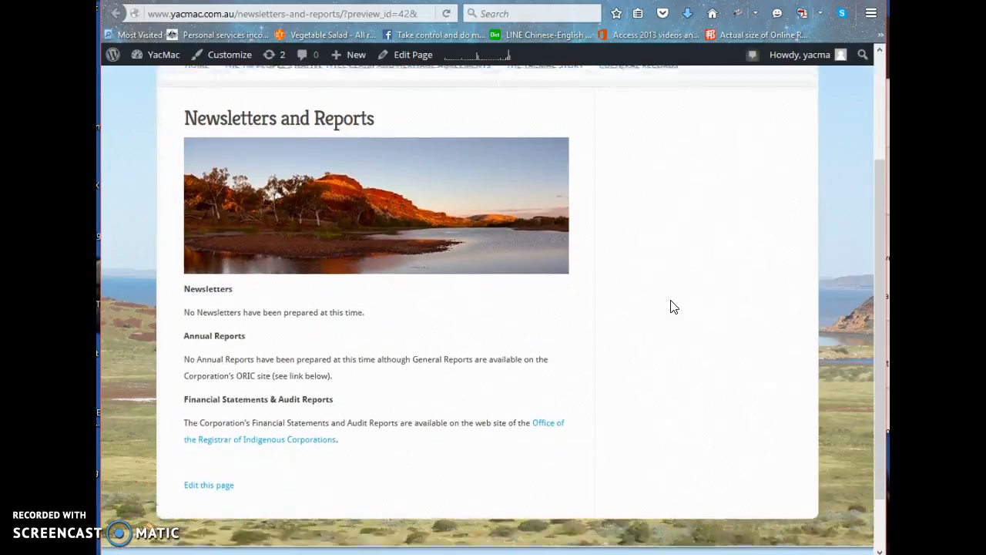
scroll(670, 306, "up", 3)
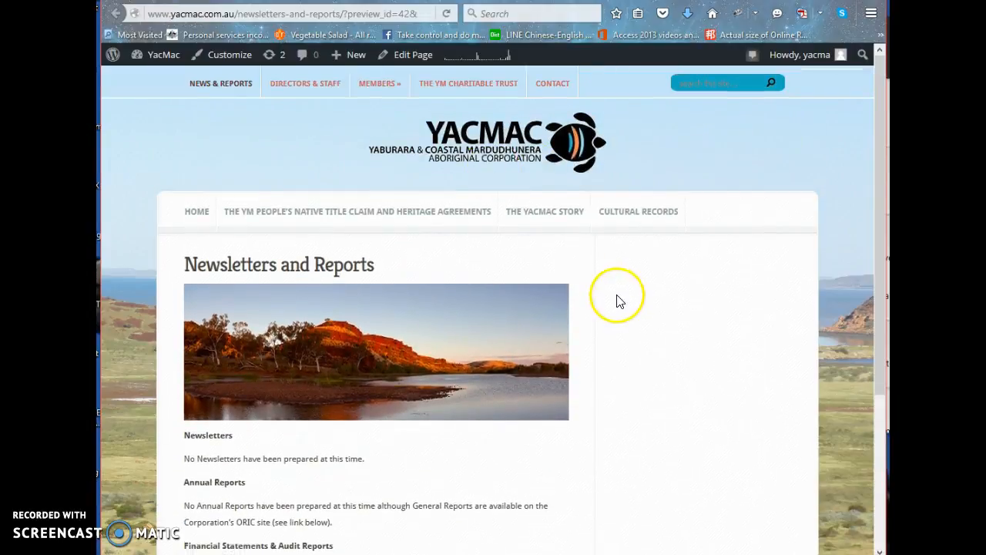
scroll(617, 300, "down", 3)
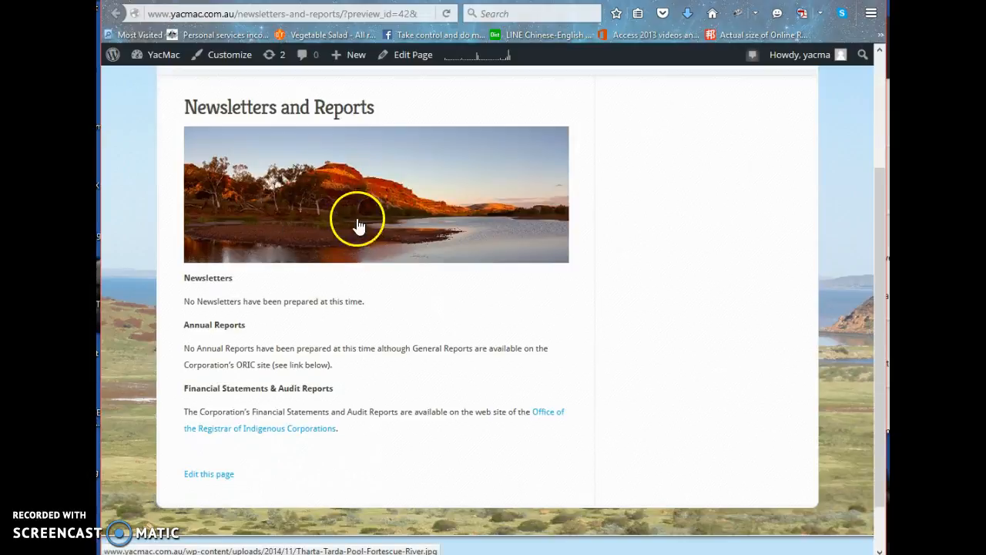
Step: Follow the image's link in the preview to check where it leads, and return to the page editor
left_click(357, 216)
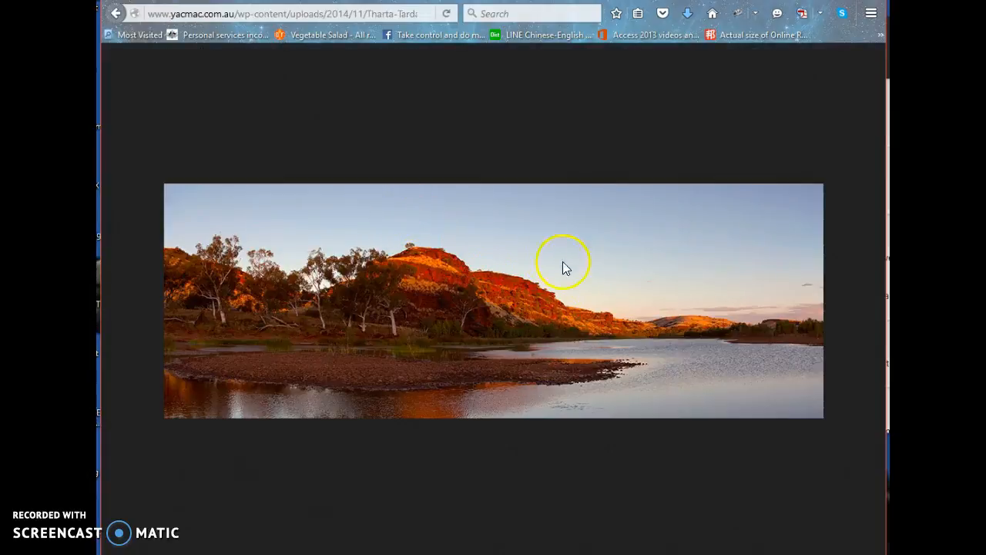
left_click(117, 15)
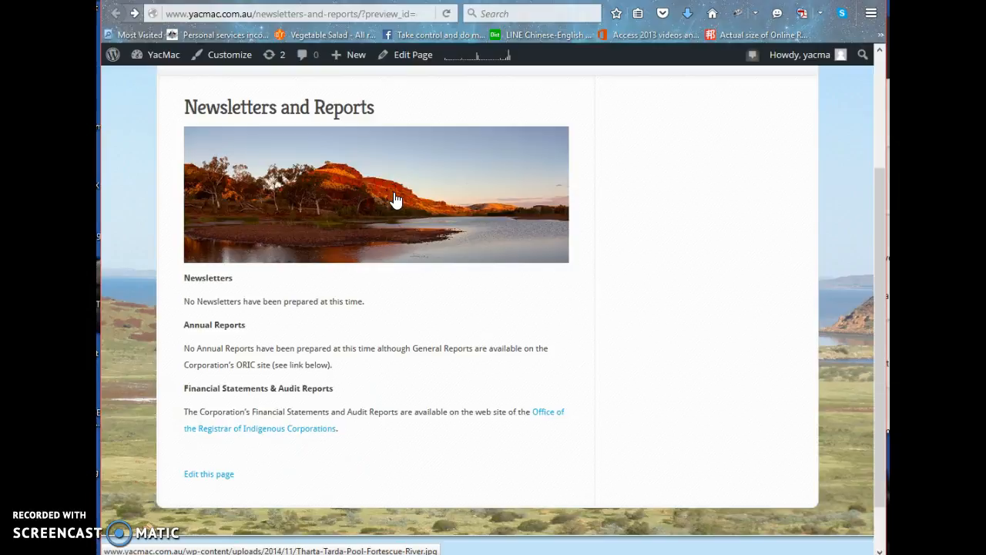
scroll(440, 193, "up", 4)
scroll(451, 238, "down", 4)
scroll(451, 233, "up", 4)
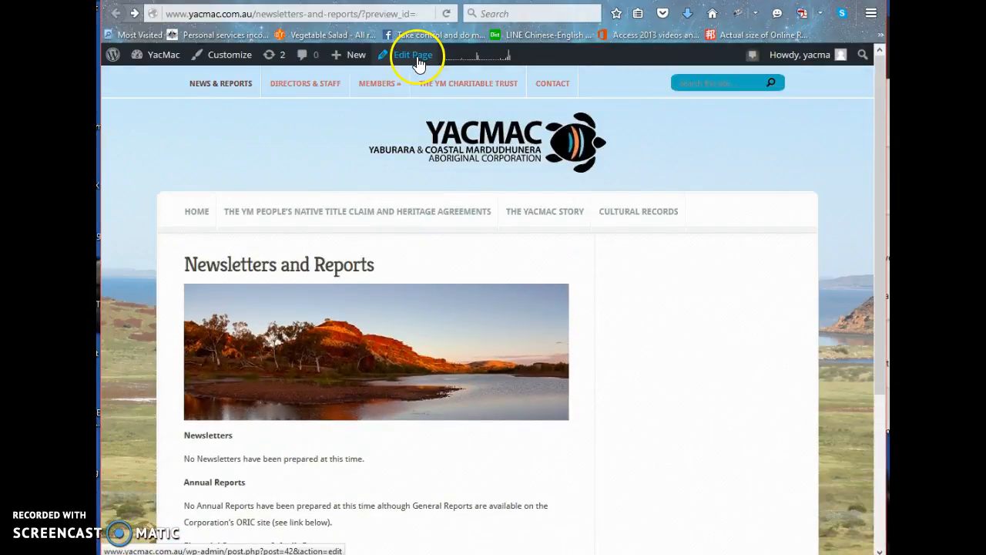
left_click(417, 60)
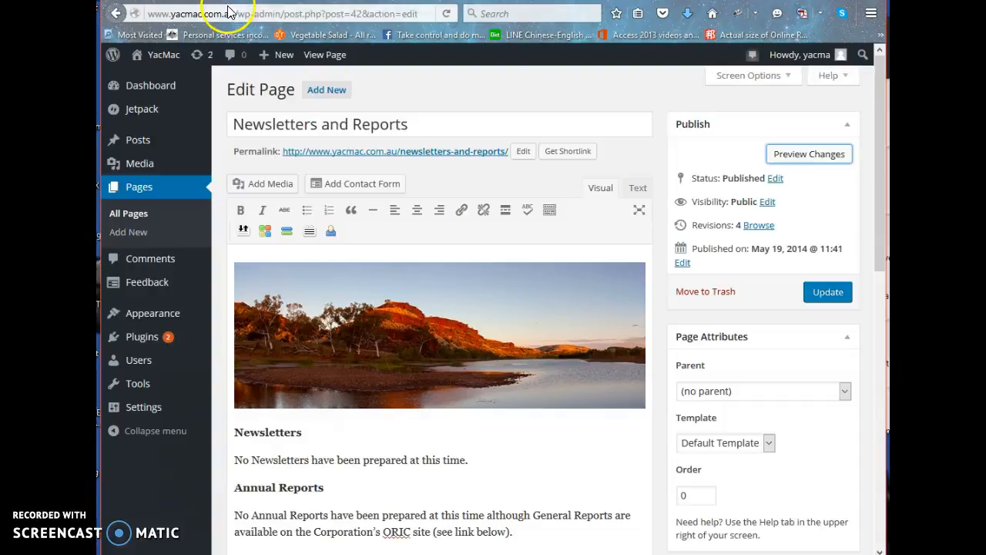
scroll(543, 312, "down", 3)
left_click(474, 218)
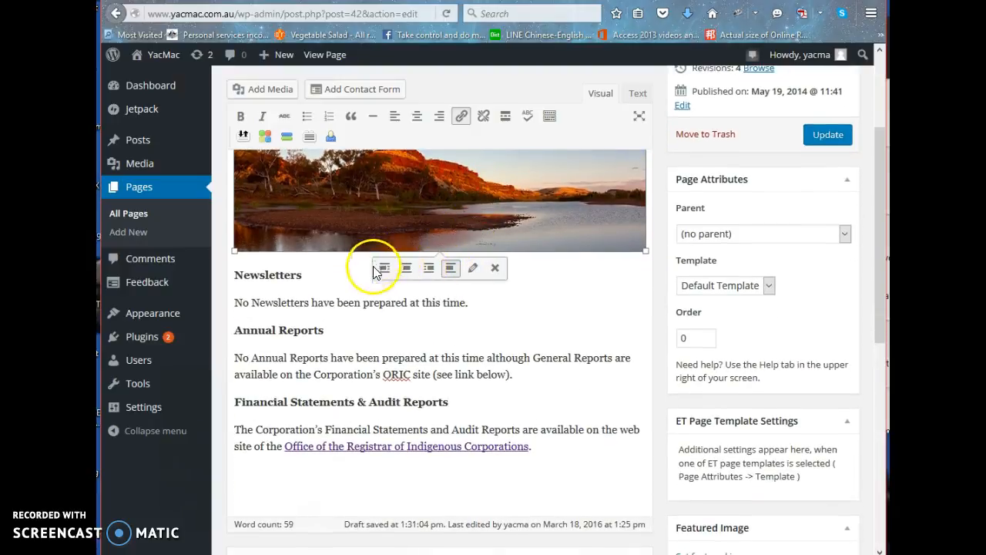
left_click(474, 270)
left_click(581, 289)
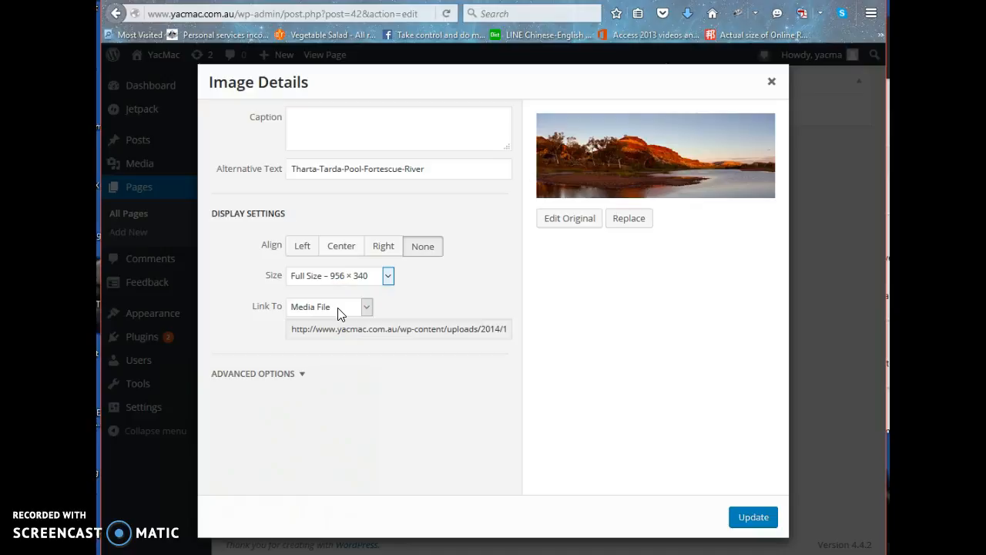
left_click(366, 307)
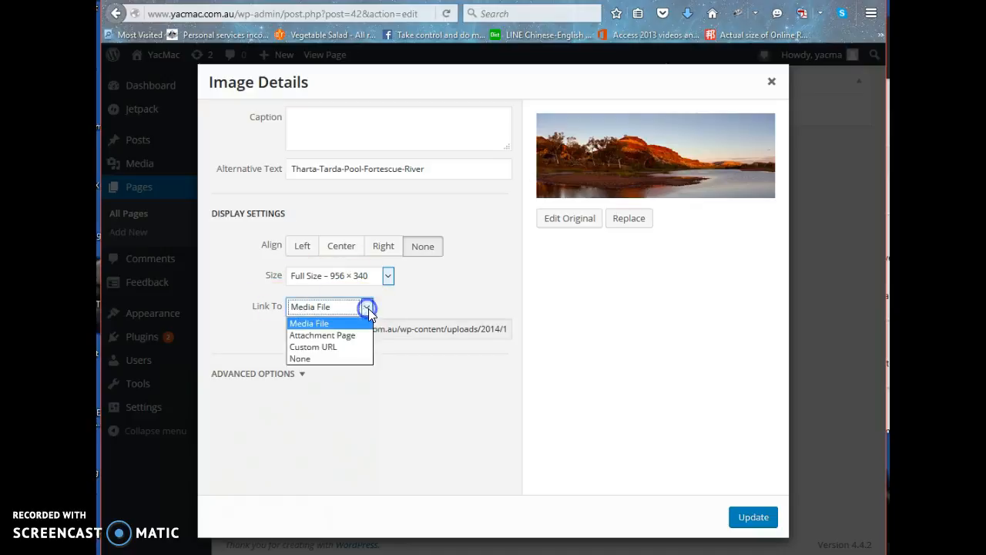
left_click(325, 348)
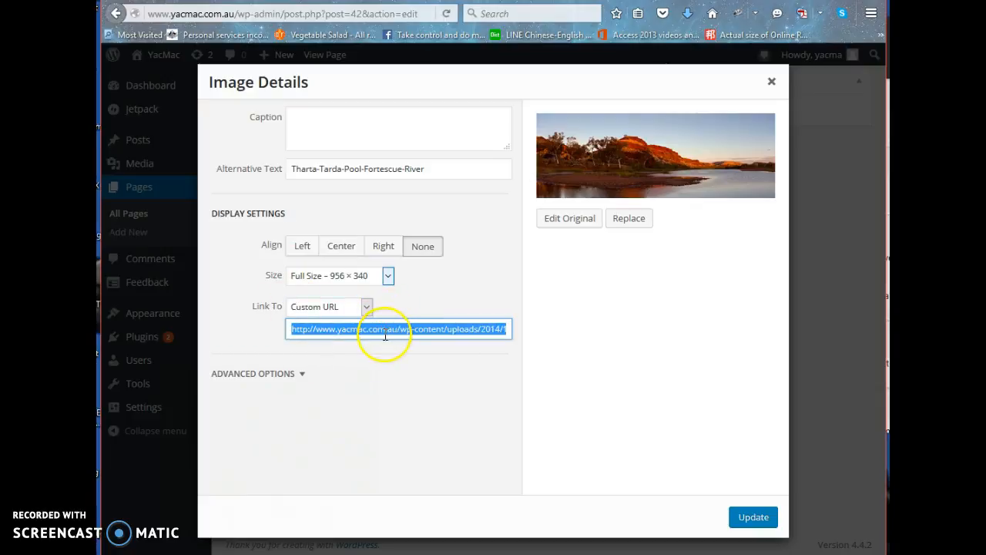
type("http://www.google.com.au")
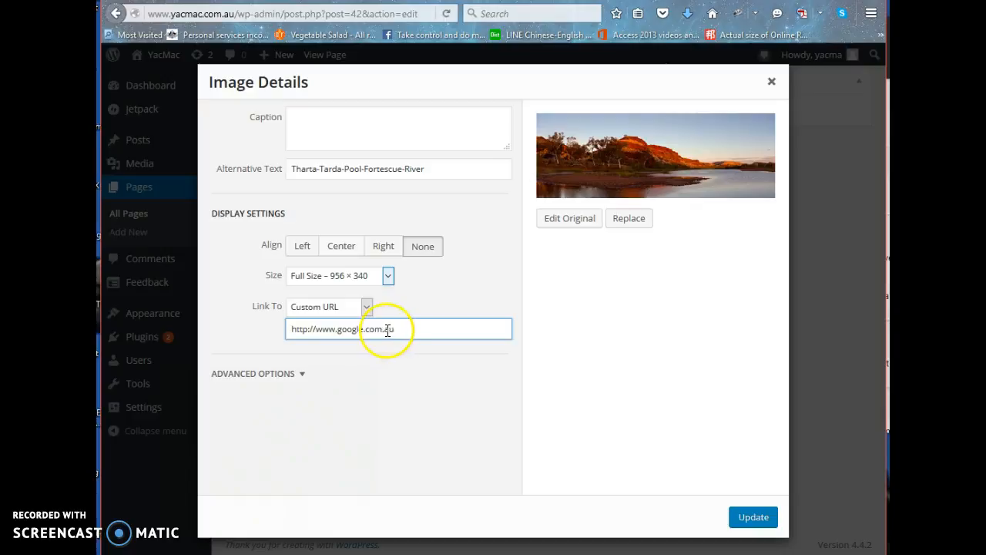
left_click(367, 307)
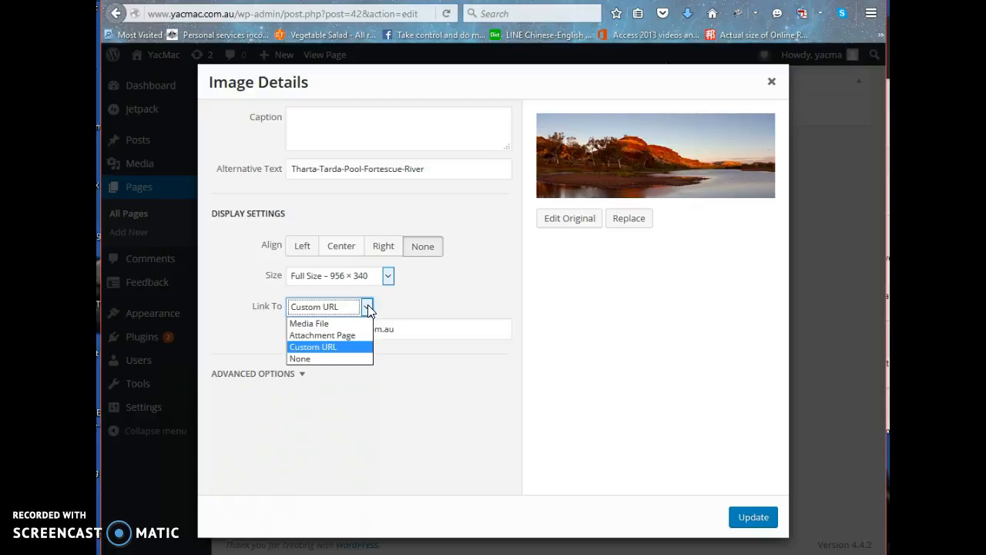
left_click(367, 309)
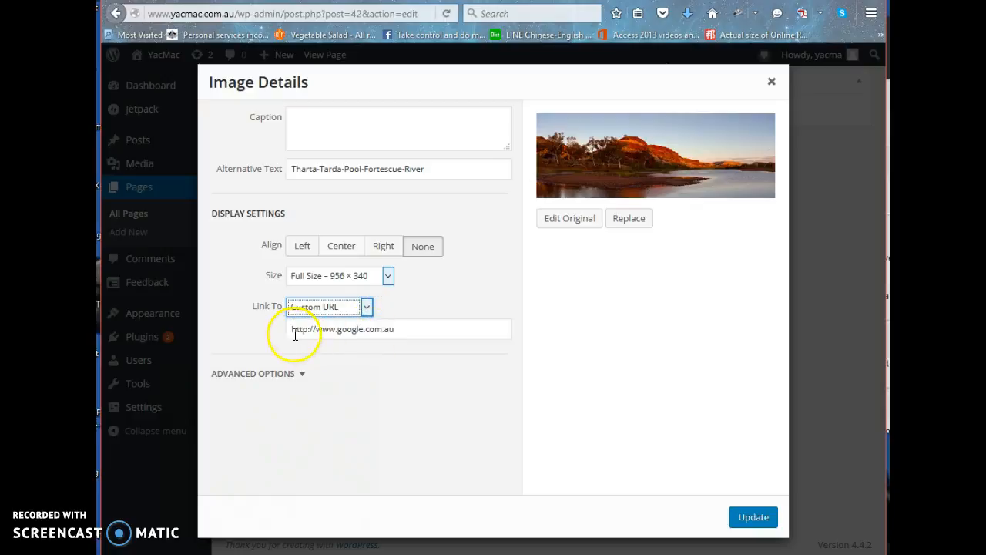
left_click(398, 330)
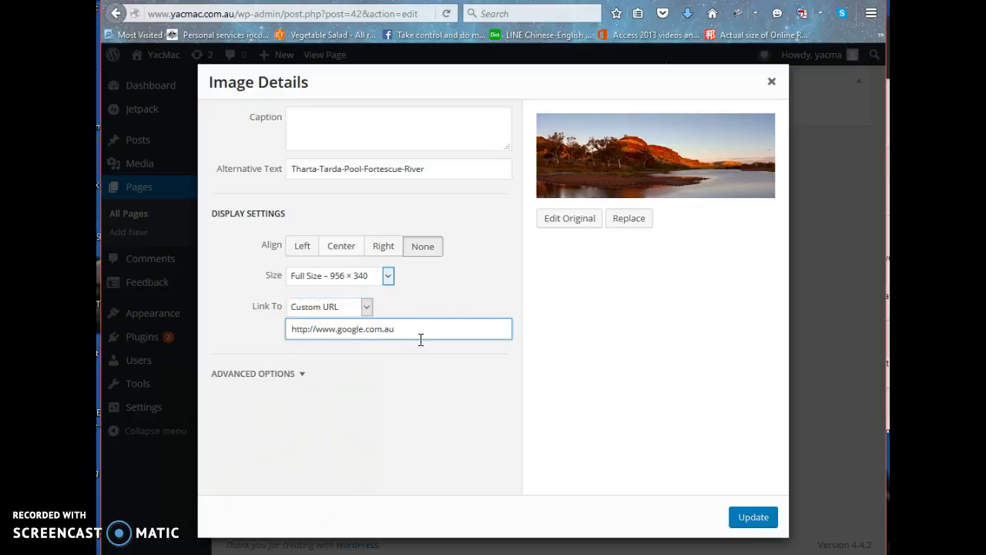
left_click(745, 516)
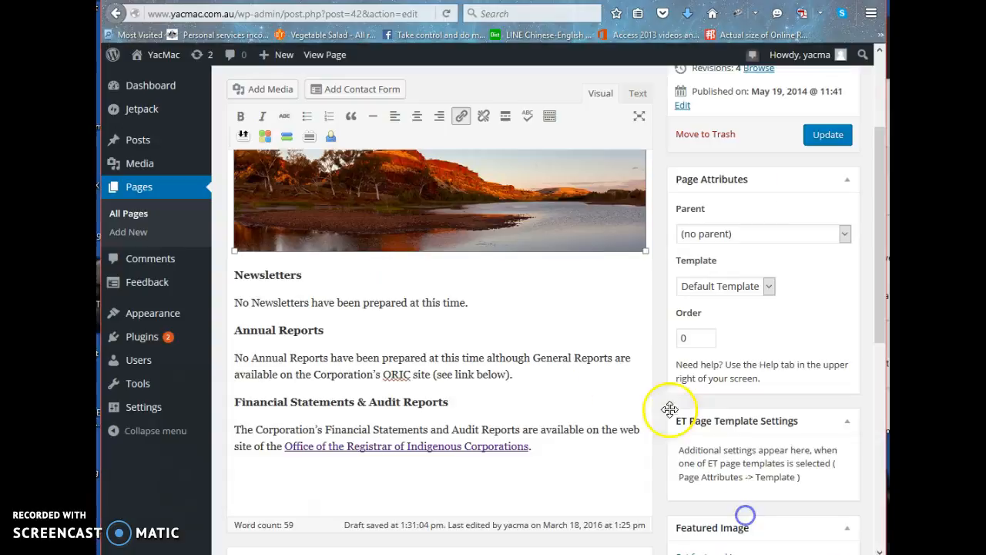
Step: Preview the page changes, follow the image's link to check its destination, and return to the page editor
scroll(740, 322, "up", 4)
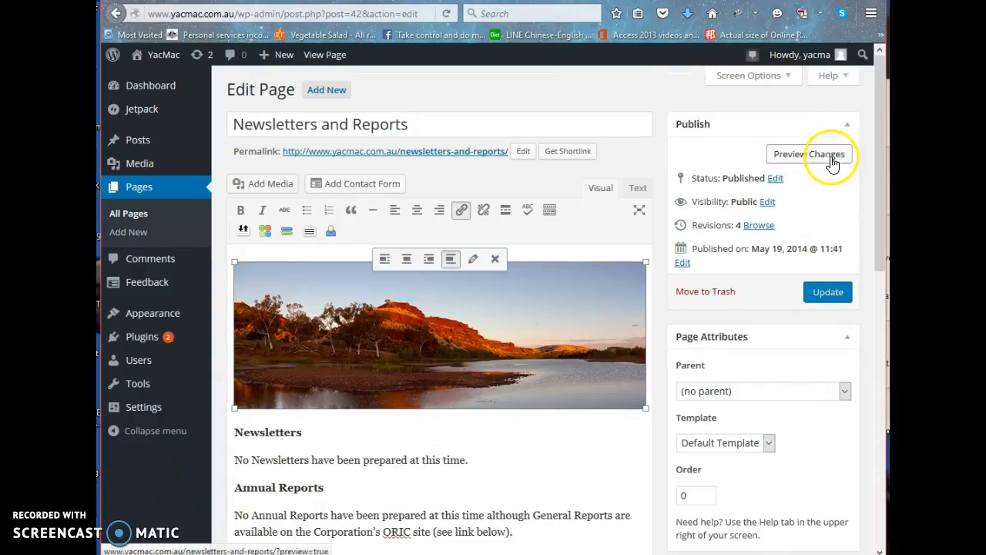
left_click(809, 154)
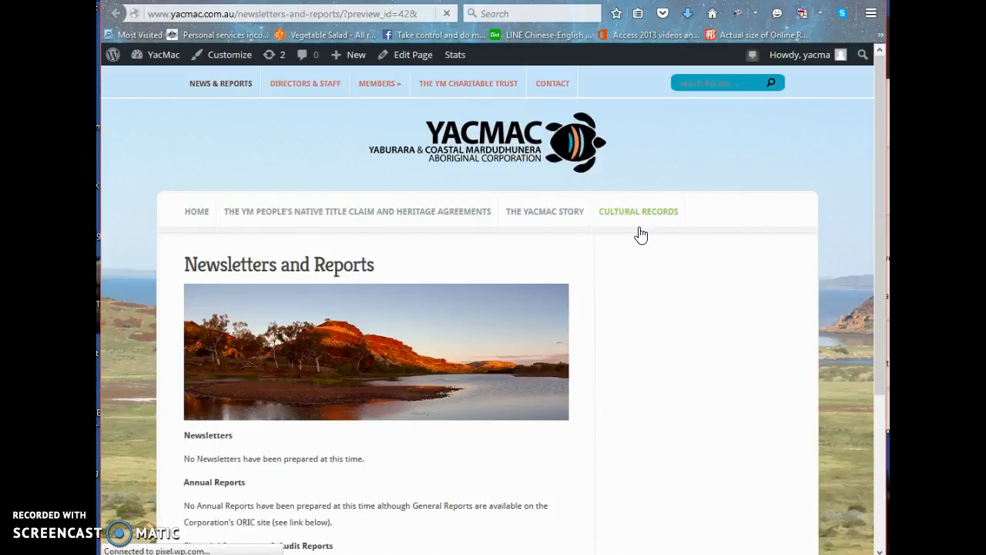
left_click(643, 251)
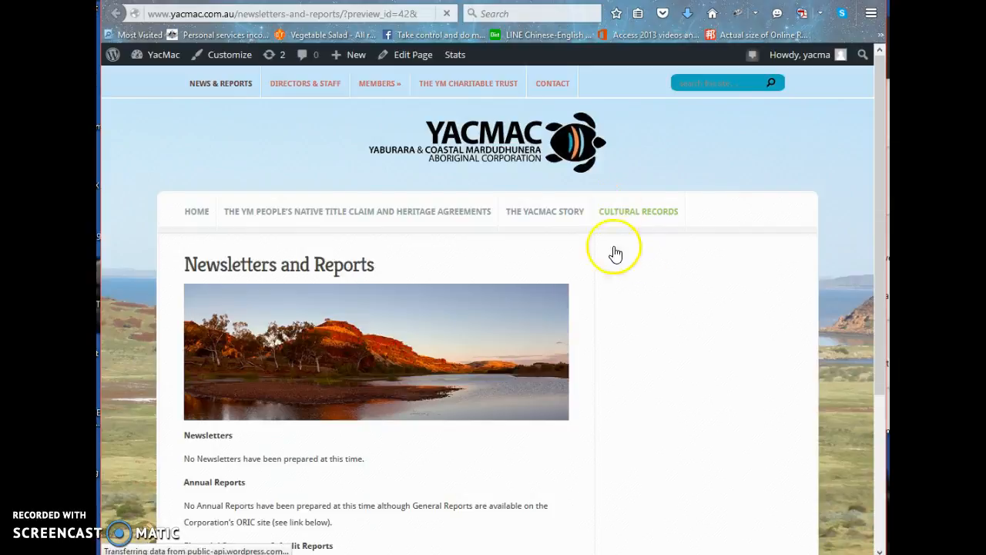
scroll(644, 254, "down", 3)
scroll(443, 234, "up", 2)
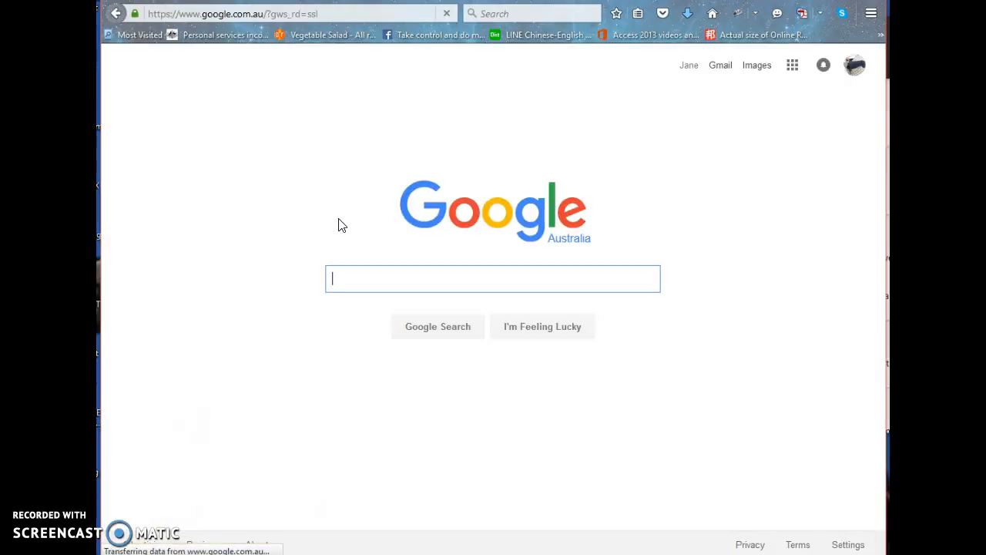
left_click(708, 322)
left_click(229, 125)
left_click(116, 13)
left_click(568, 249)
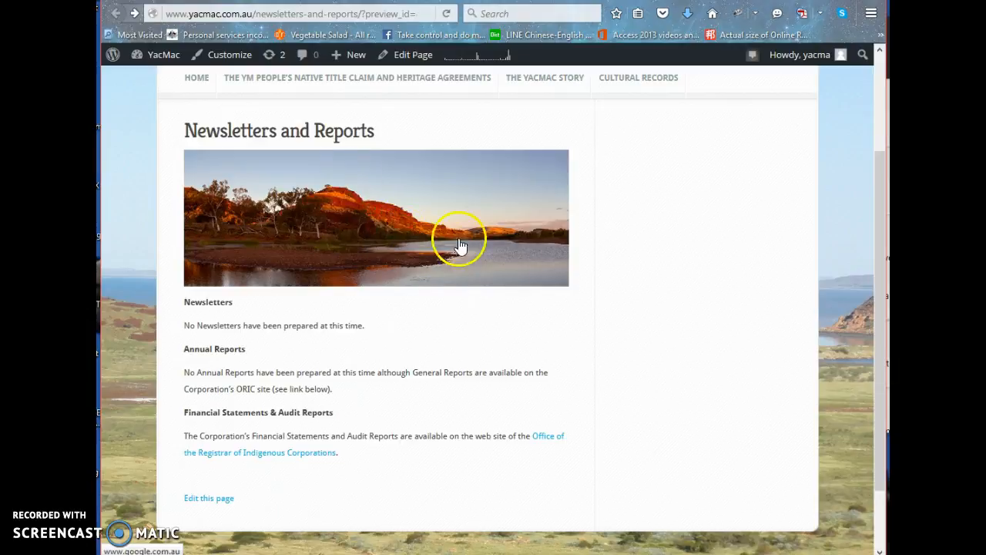
scroll(702, 250, "up", 1)
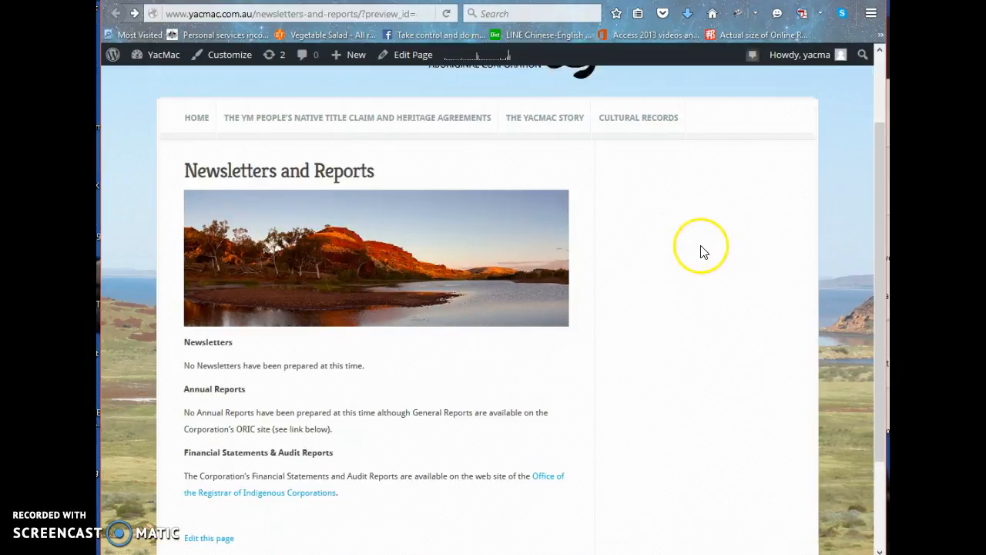
scroll(703, 251, "up", 2)
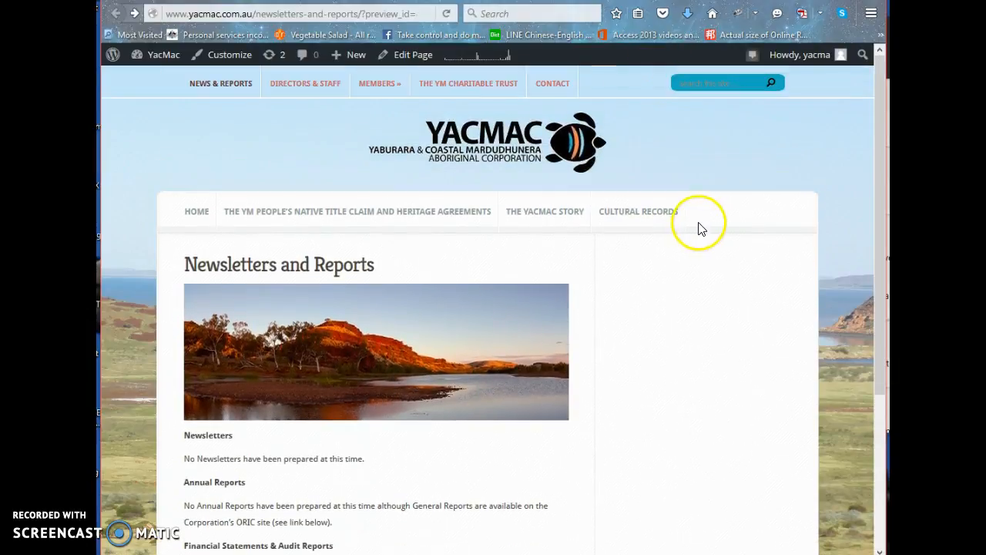
left_click(416, 1)
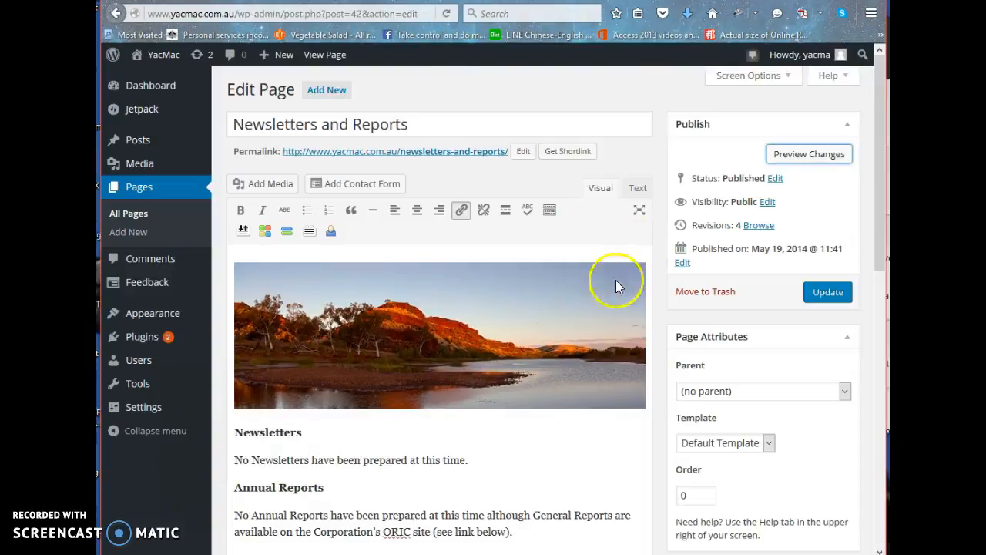
Step: Delete the river image and the empty line above the Newsletters heading
scroll(319, 208, "down", 3)
scroll(411, 248, "up", 2)
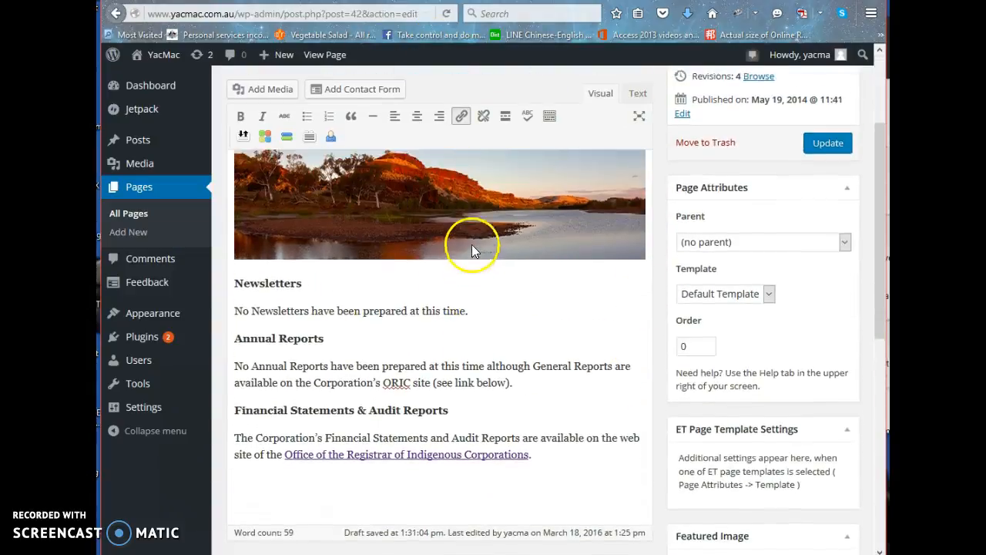
scroll(548, 367, "down", 3)
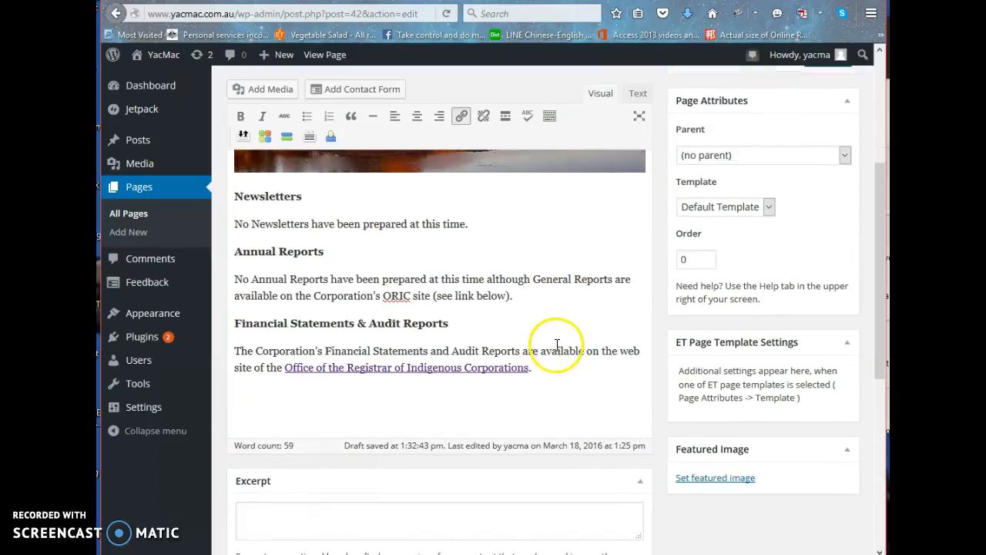
scroll(458, 254, "up", 3)
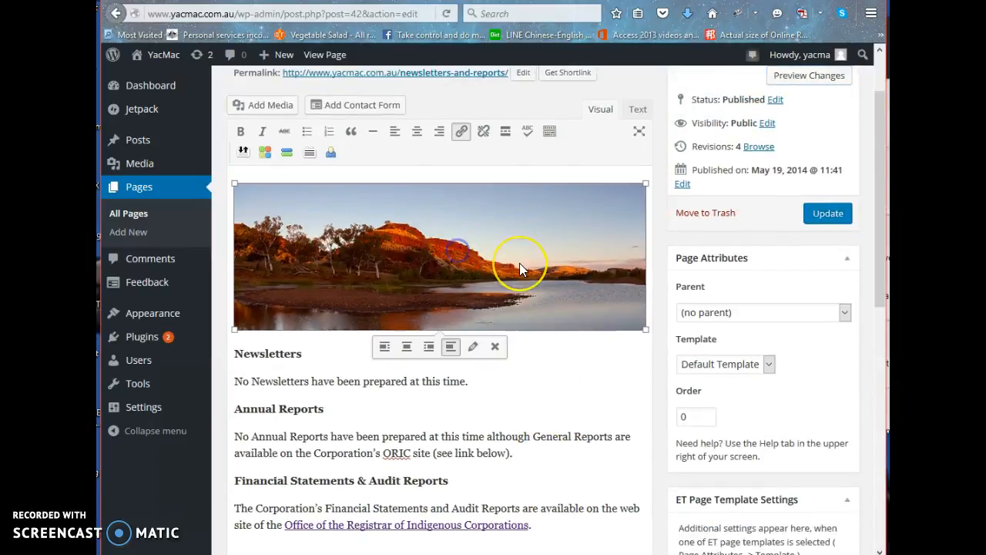
key("Delete")
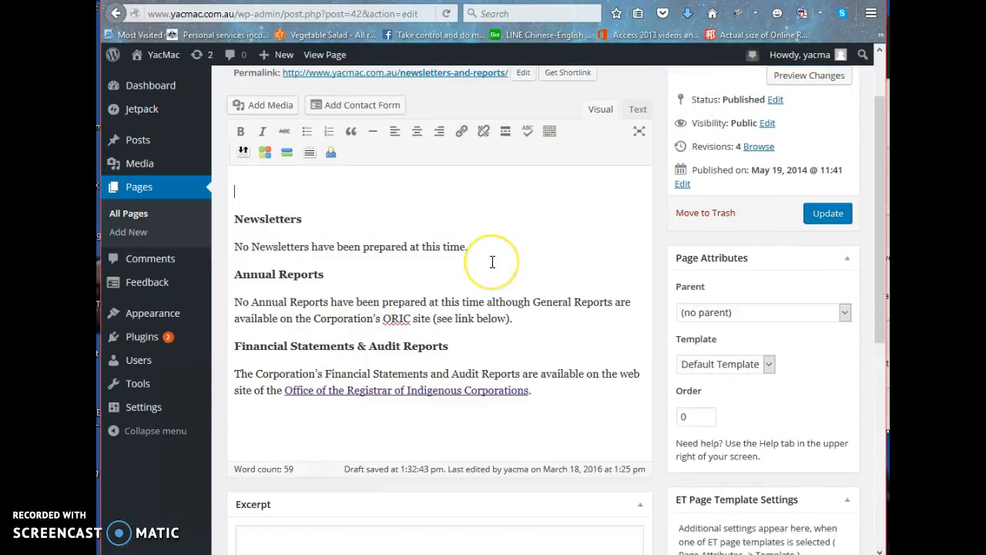
scroll(419, 251, "down", 3)
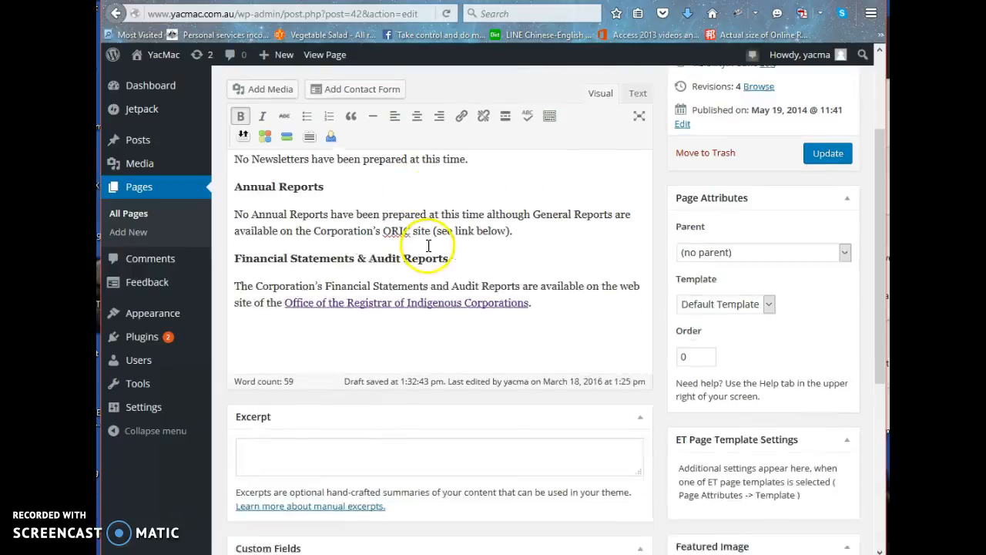
scroll(427, 245, "up", 2)
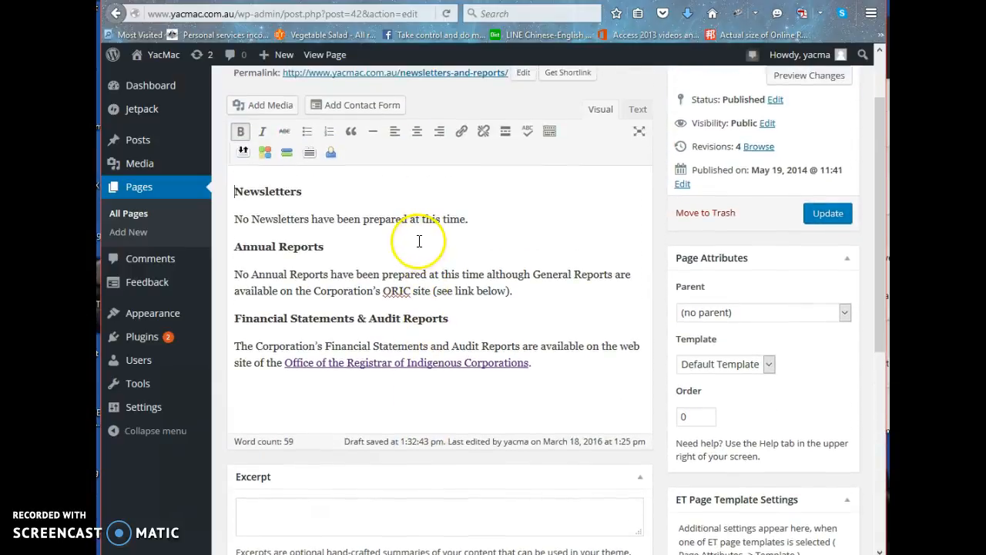
Step: Add a line reading "Office of Registrar of Indigenous Corporations" below the Financial Statements & Audit Reports paragraph
scroll(419, 241, "down", 1)
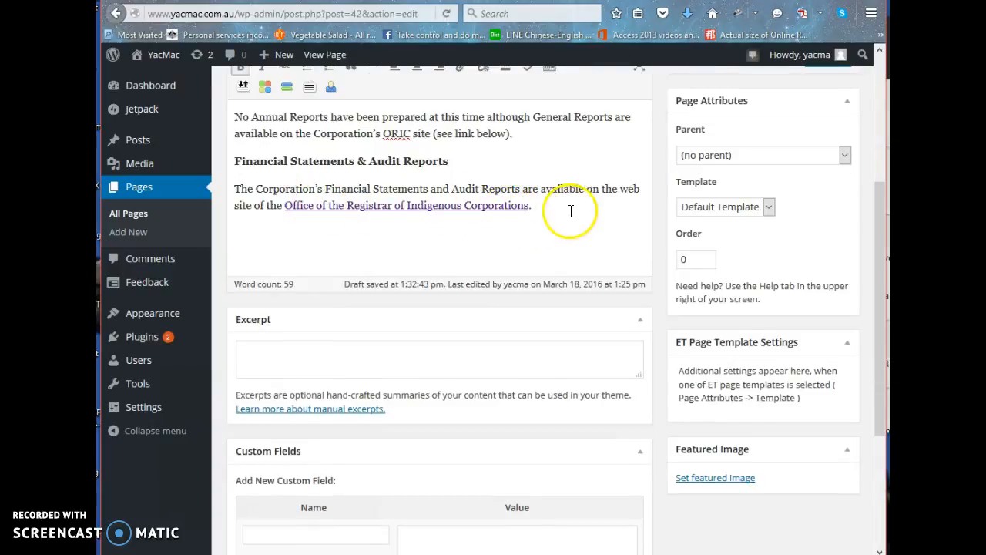
scroll(570, 211, "up", 1)
left_click(559, 286)
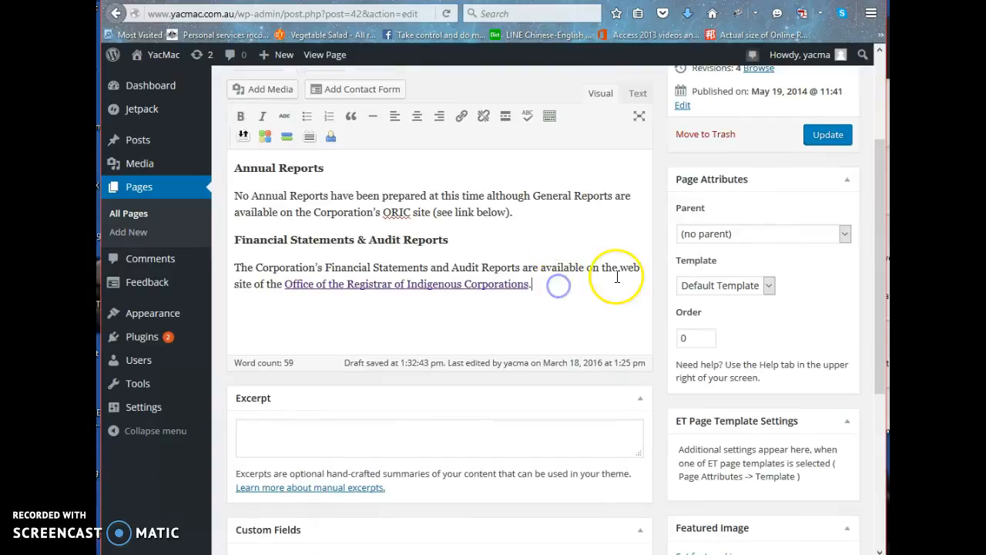
key("Return")
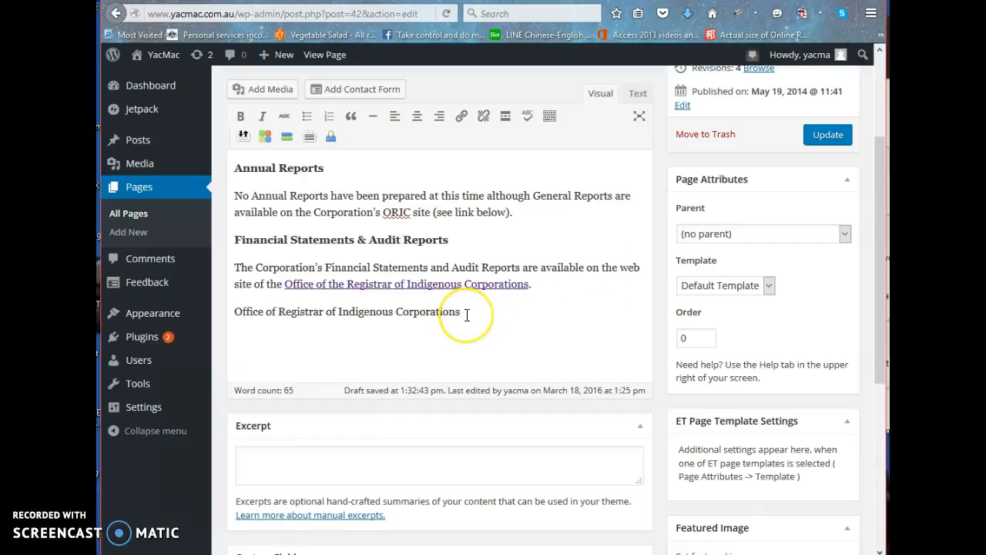
left_click_drag(457, 312, 245, 322)
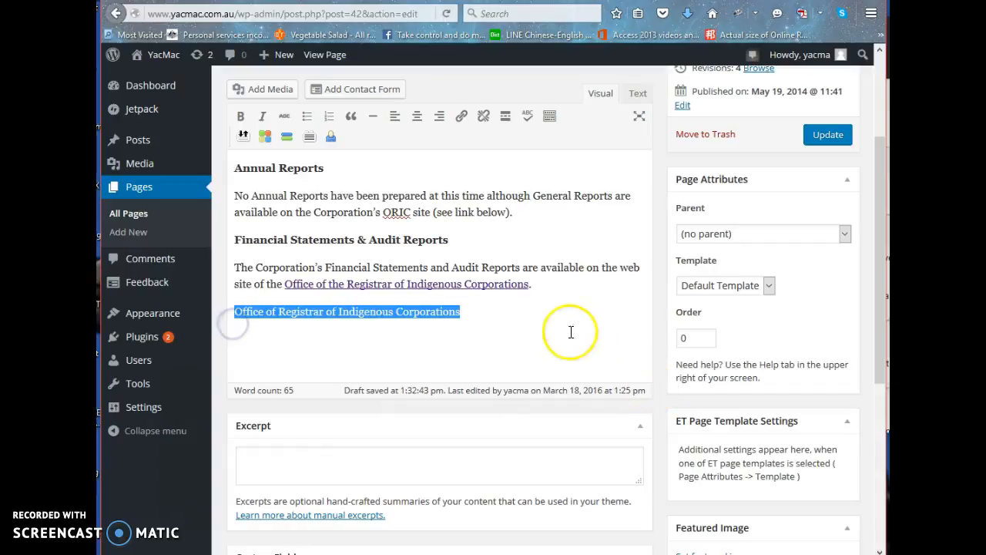
left_click(460, 117)
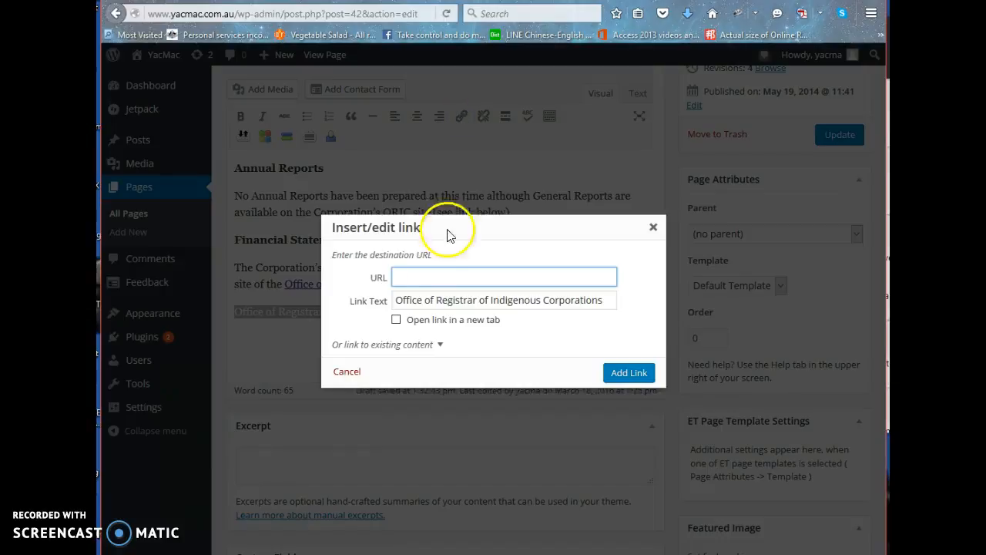
left_click(400, 281)
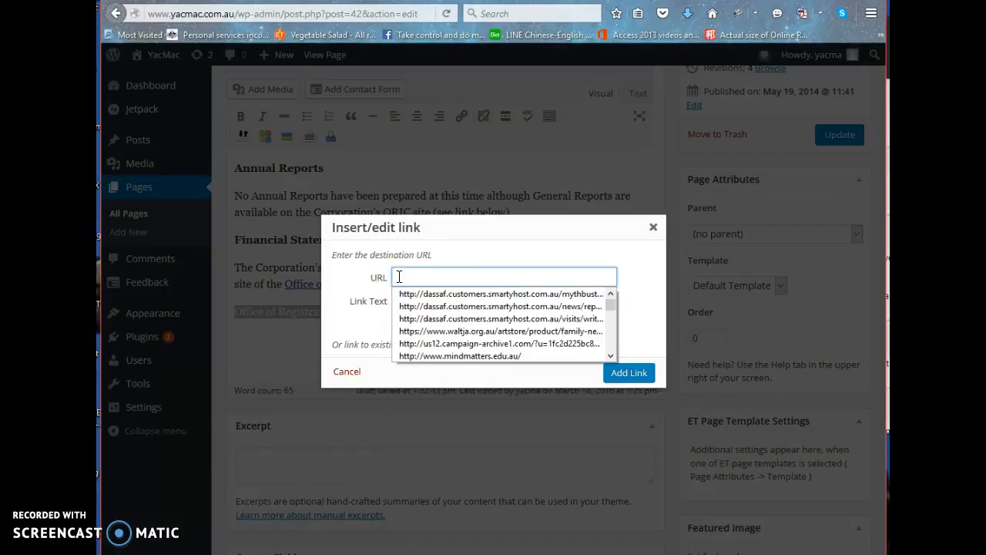
left_click(399, 277)
left_click(654, 226)
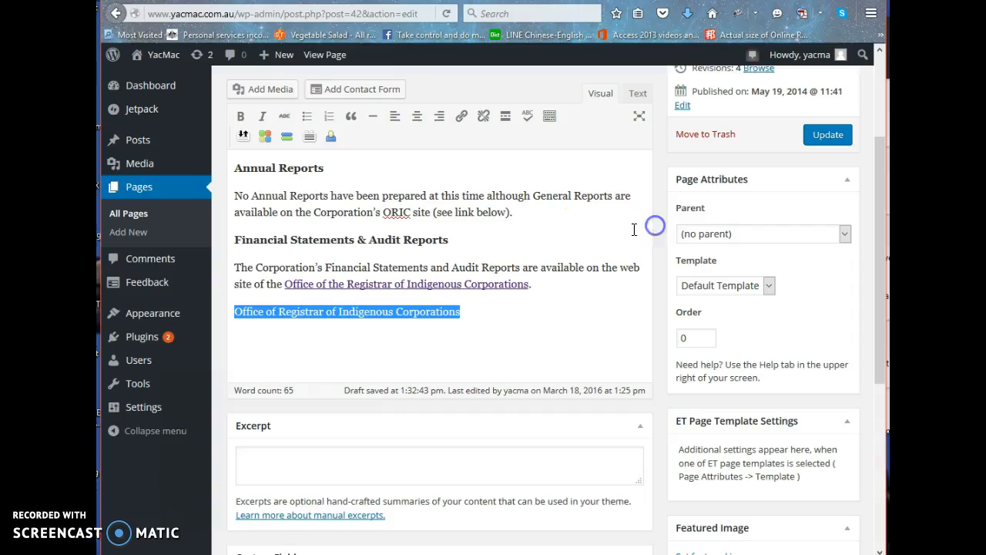
Step: Copy the destination URL from the existing Office of the Registrar of Indigenous Corporations link and close its link settings
left_click(460, 284)
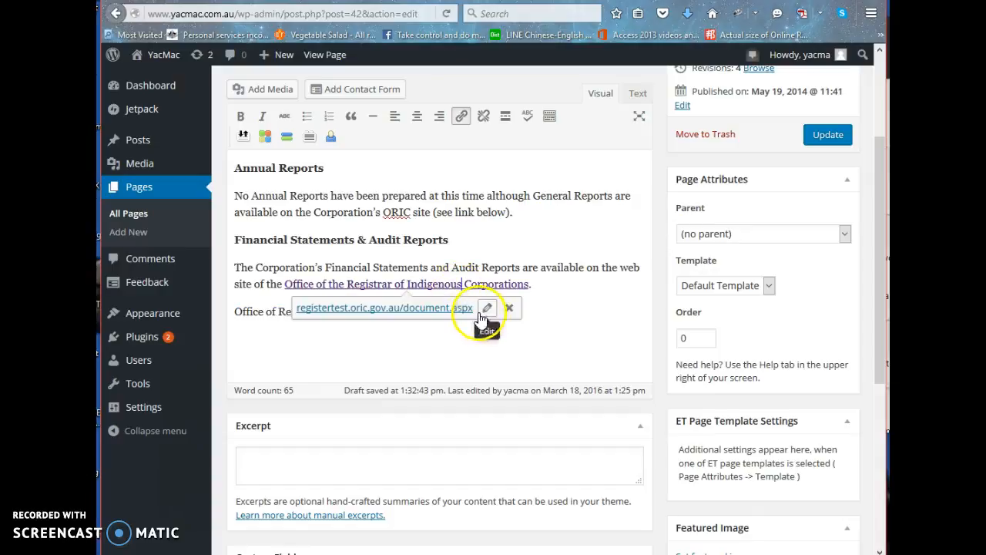
left_click(486, 309)
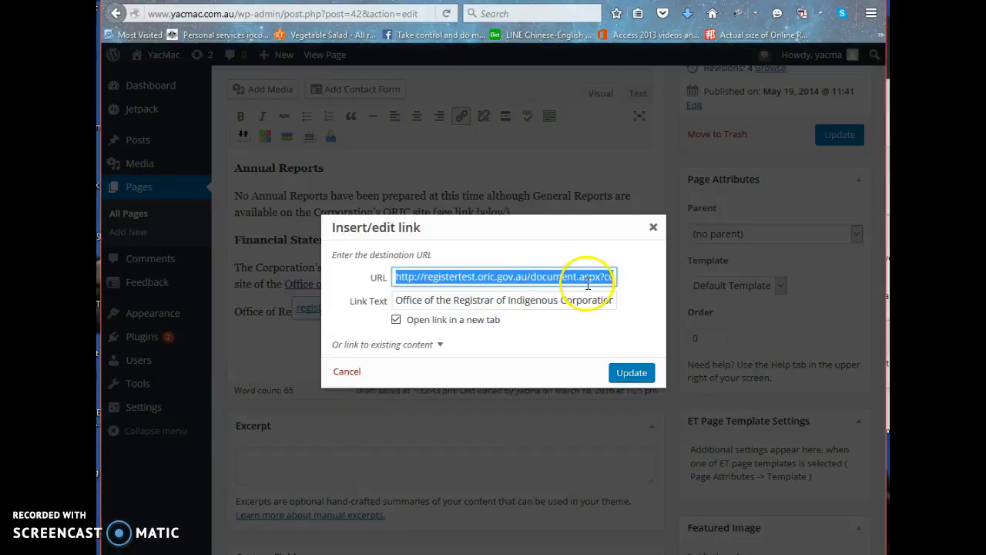
left_click(653, 227)
left_click(490, 345)
Step: Link the "Office of Registrar of Indigenous Corporations" line to the copied registertest.oric.gov.au URL, with the link opening in a new tab
left_click_drag(232, 311, 465, 319)
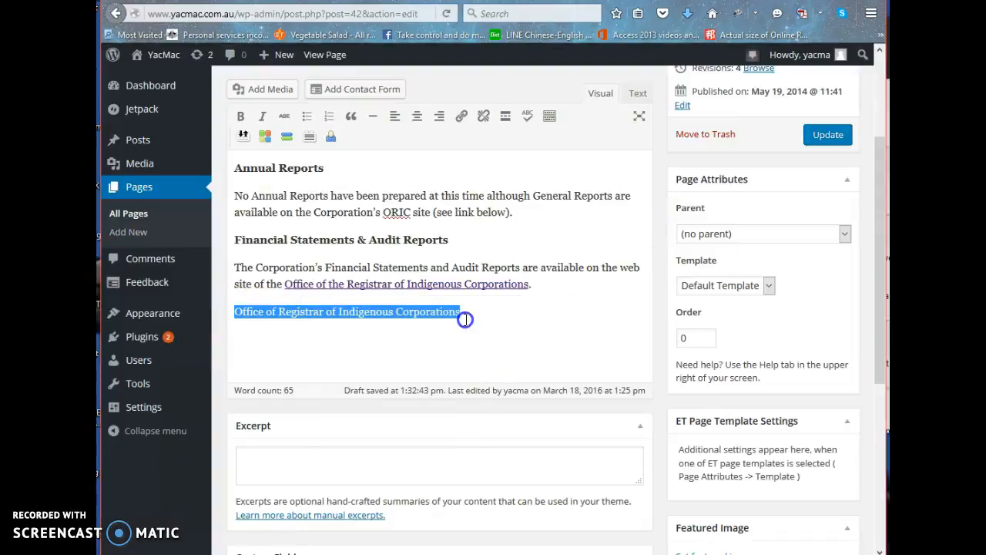
left_click(462, 116)
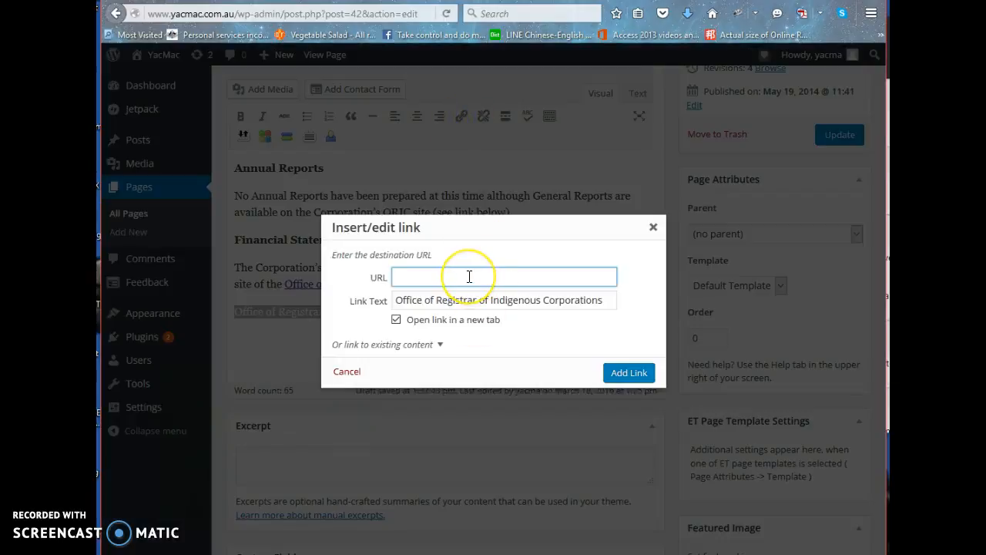
key("ctrl+v")
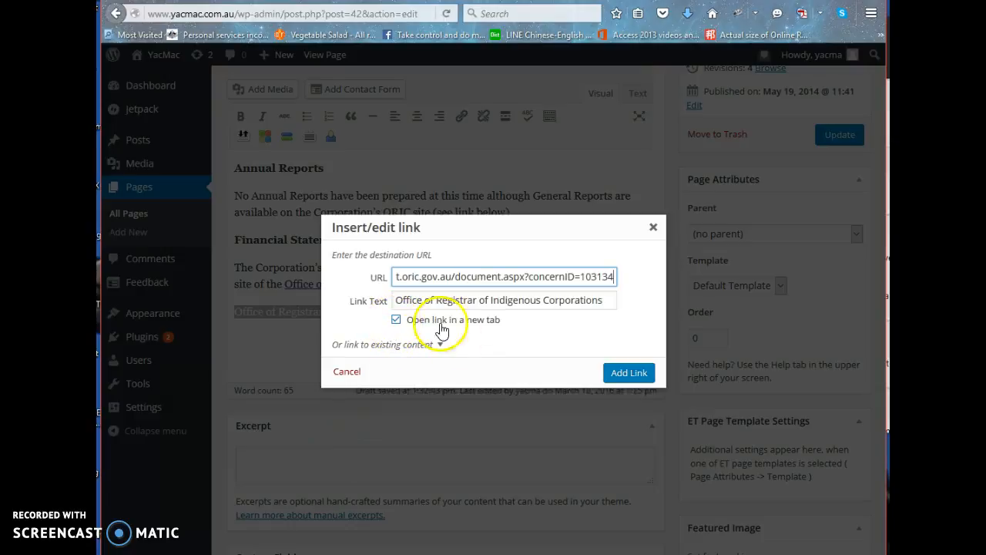
left_click(396, 320)
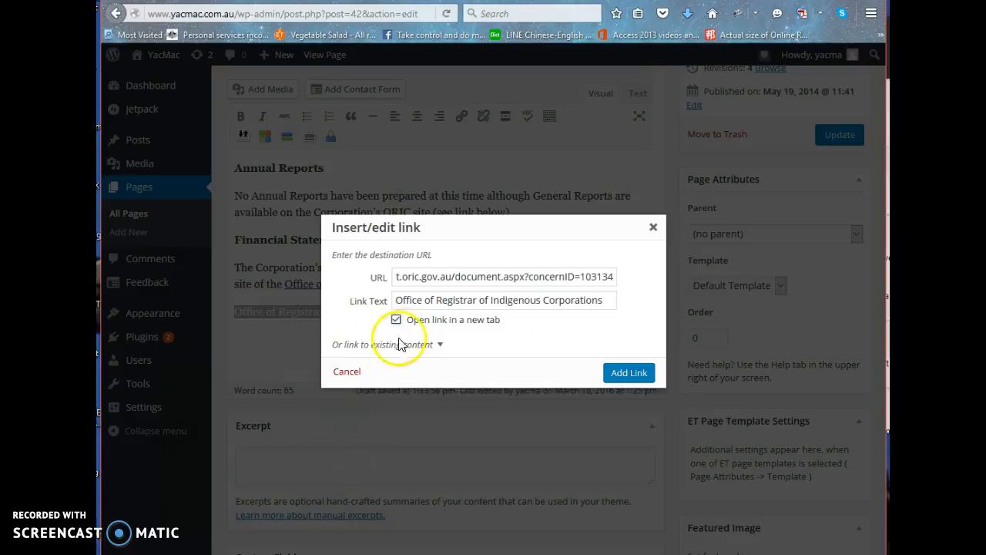
left_click(620, 375)
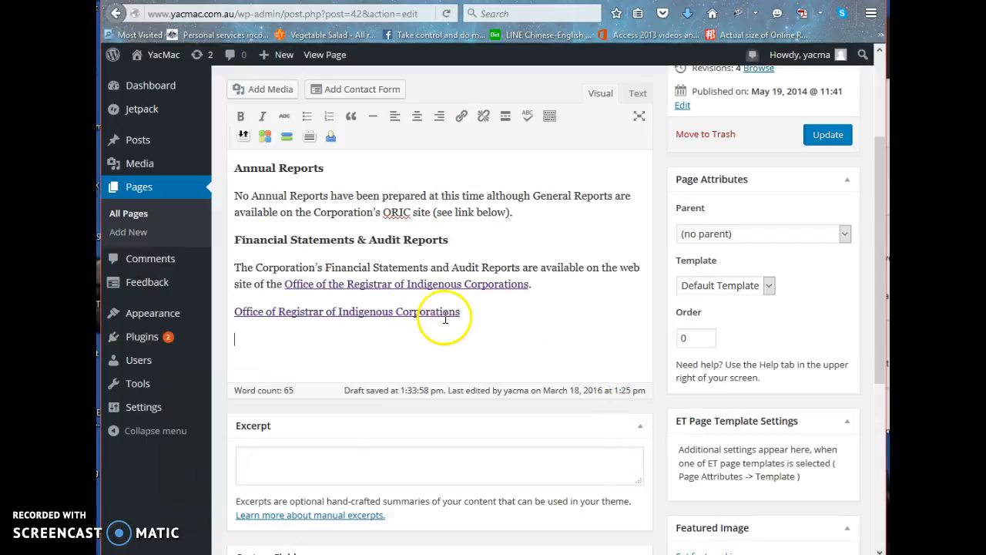
Step: Preview the page changes and test the new Office of Registrar of Indigenous Corporations link, returning to the preview page
scroll(797, 260, "up", 4)
left_click(845, 158)
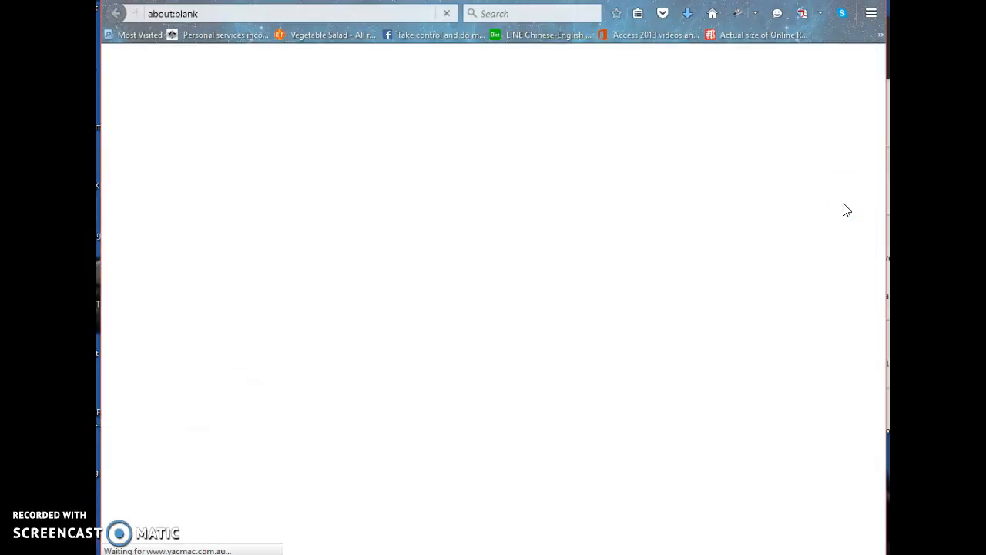
left_click(818, 208)
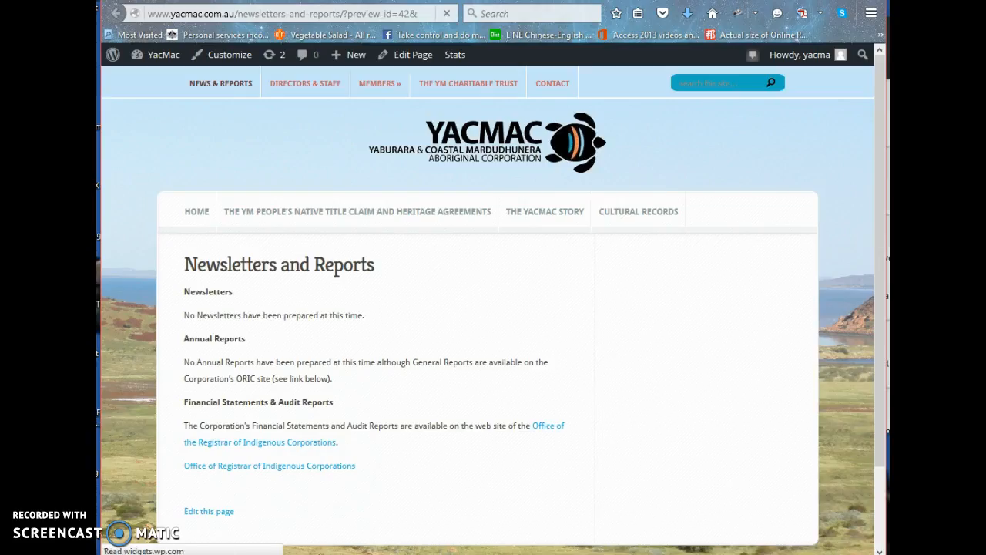
left_click(466, 428)
scroll(562, 348, "down", 2)
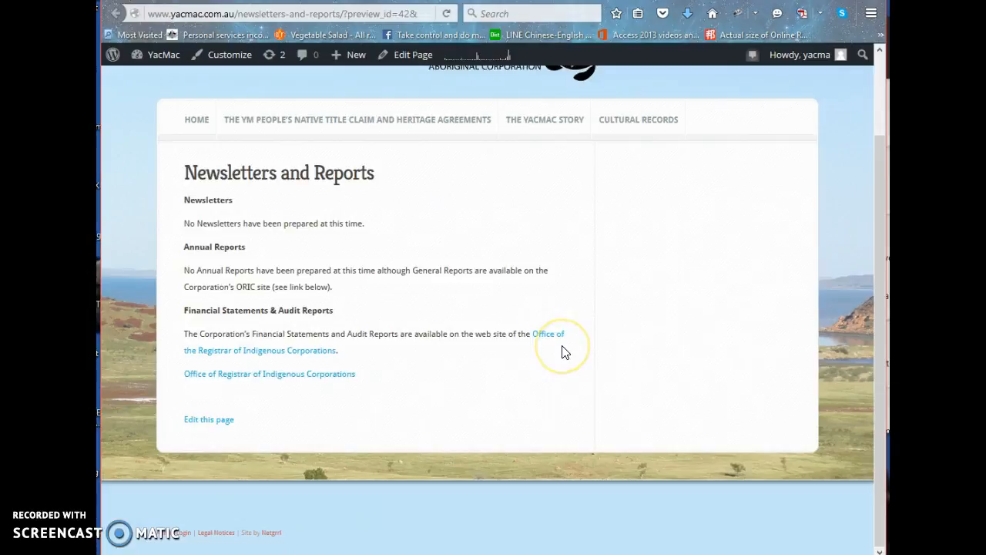
left_click(291, 377)
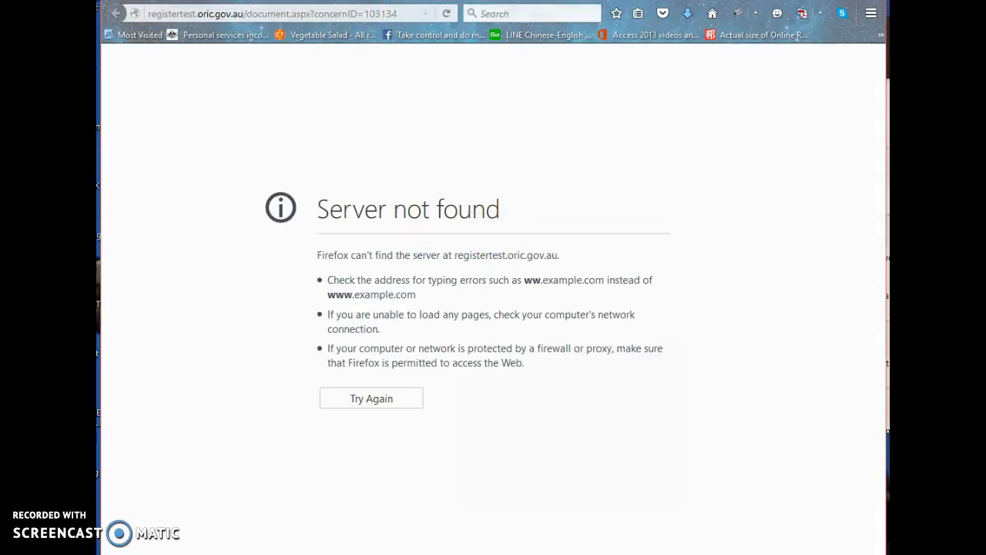
left_click(472, 1)
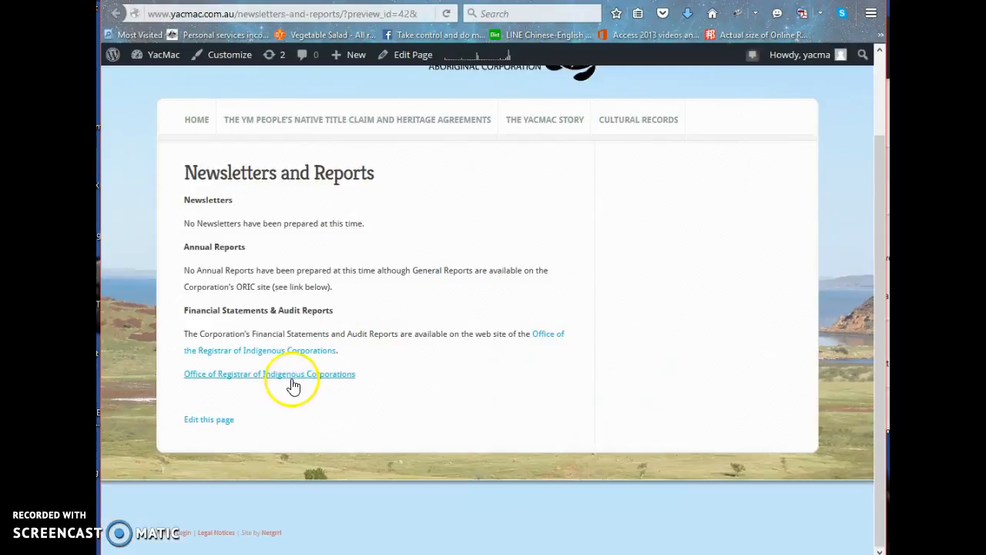
left_click(668, 176)
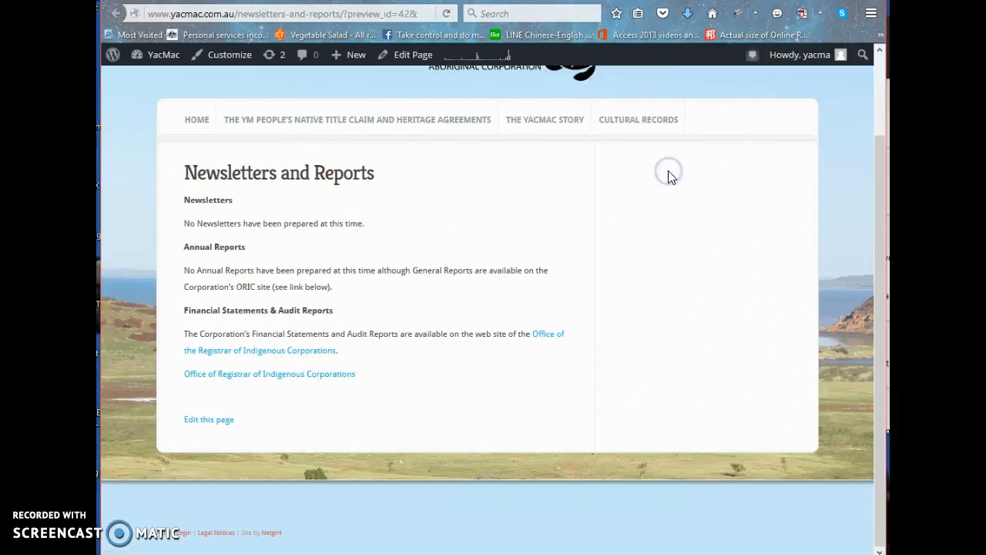